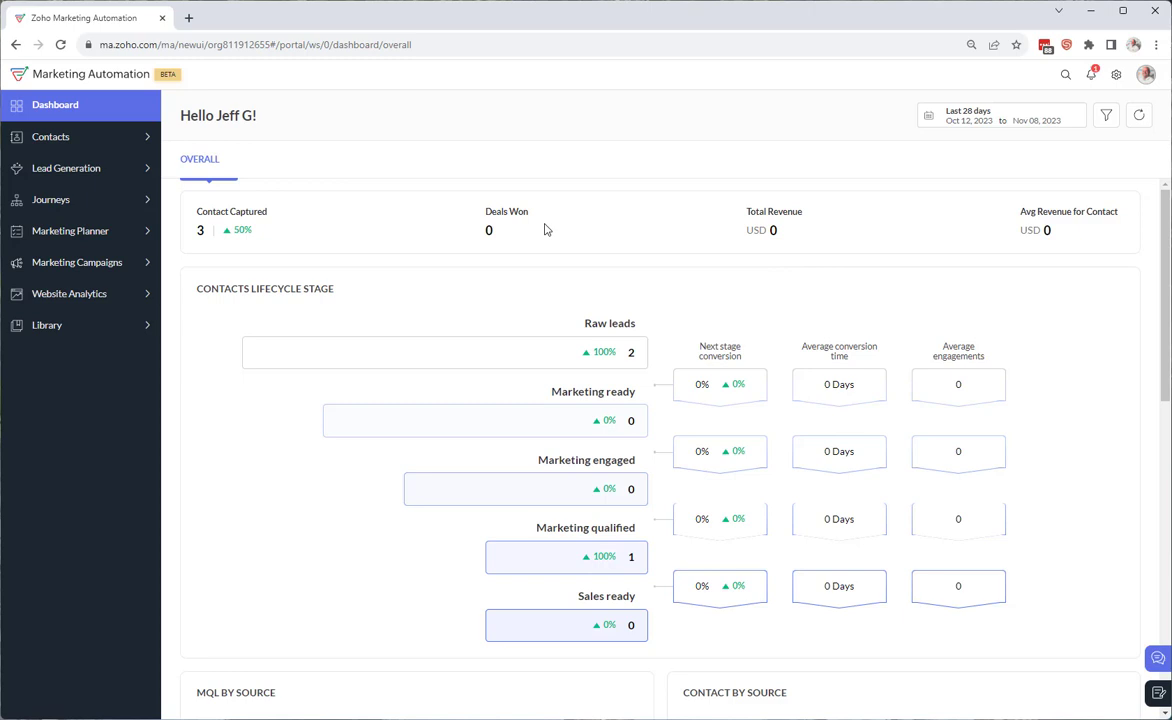
Open the Contacts Dashboard and review its last-28-days summary: 3 contacts, 1 marketing qualified.
{"action": "scroll", "coordinate": [235, 262], "scroll_direction": "down", "scroll_amount": 2}
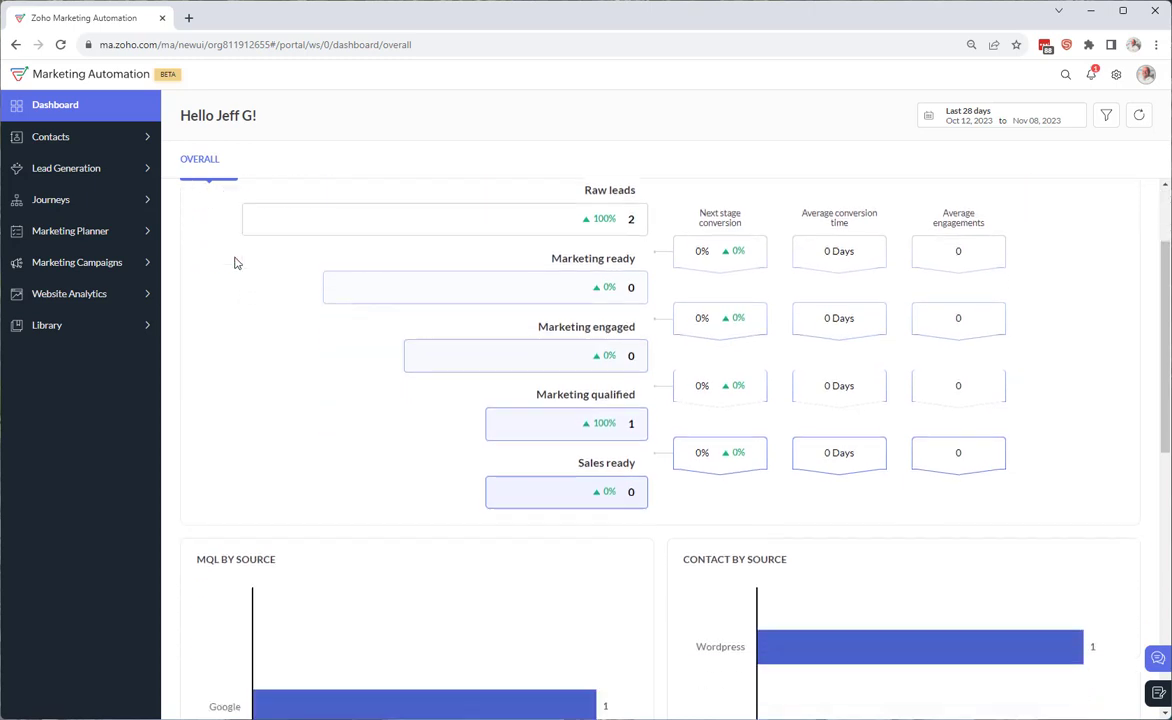
{"action": "scroll", "coordinate": [235, 262], "scroll_direction": "up", "scroll_amount": 2}
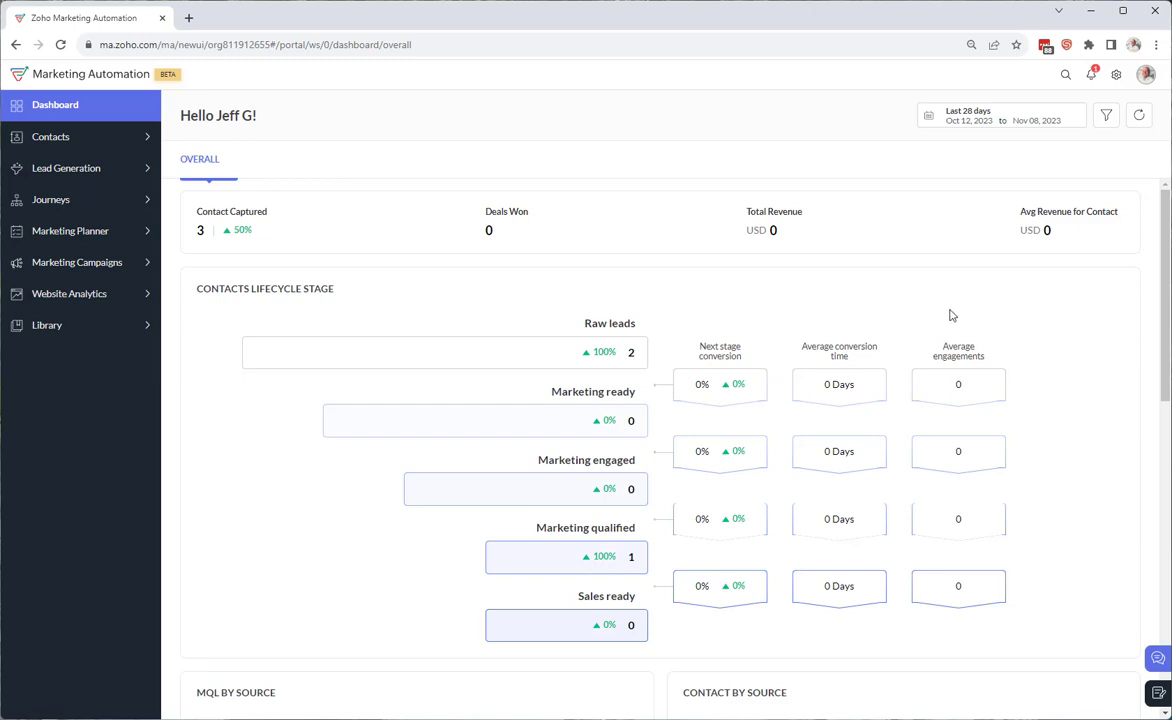
{"action": "scroll", "coordinate": [228, 310], "scroll_direction": "down", "scroll_amount": 5}
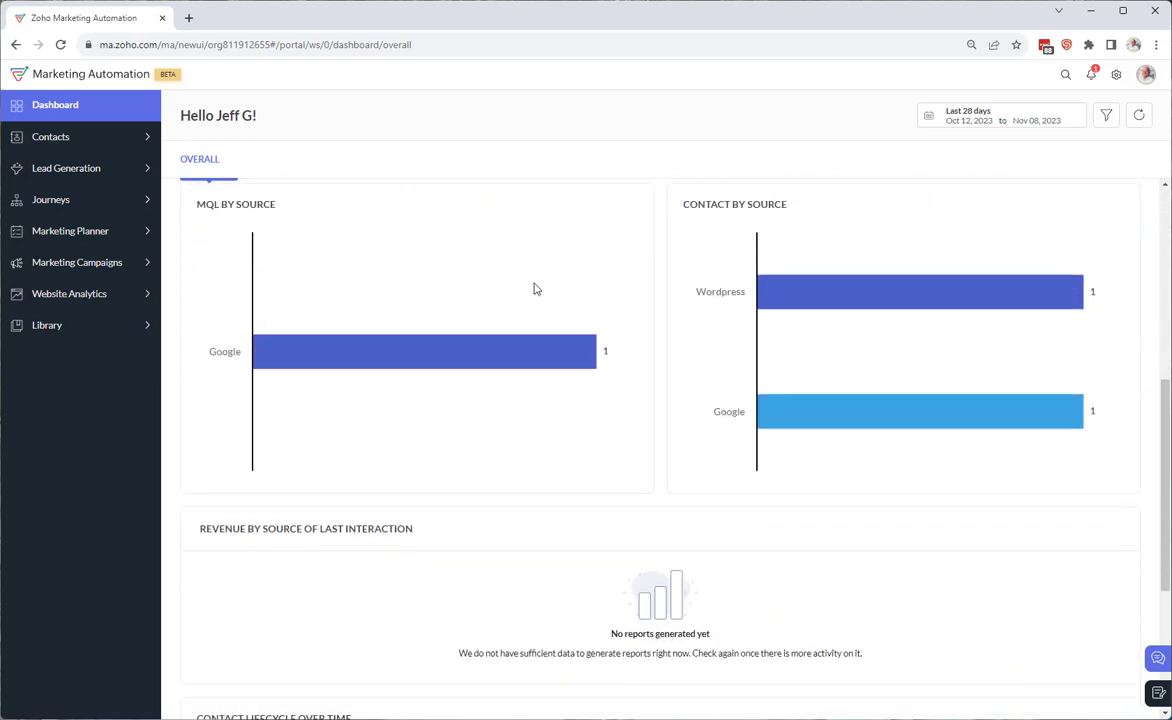
{"action": "scroll", "coordinate": [408, 284], "scroll_direction": "down", "scroll_amount": 3}
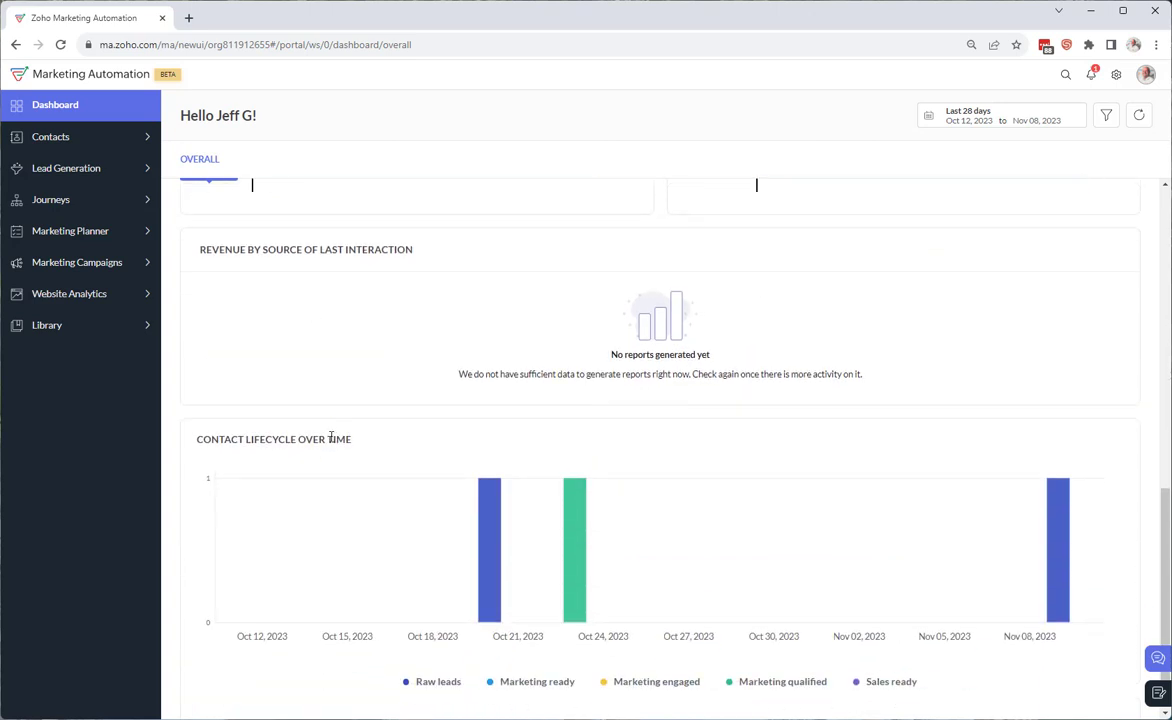
{"action": "scroll", "coordinate": [326, 491], "scroll_direction": "down", "scroll_amount": 1}
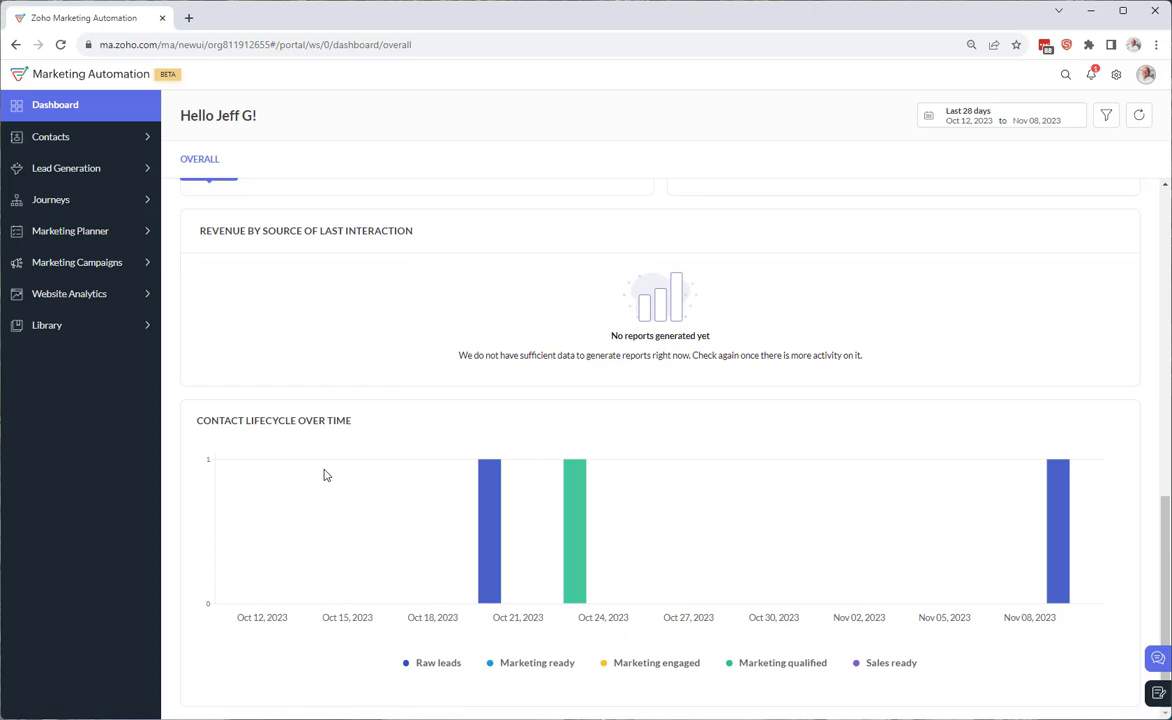
{"action": "scroll", "coordinate": [324, 475], "scroll_direction": "up", "scroll_amount": 7}
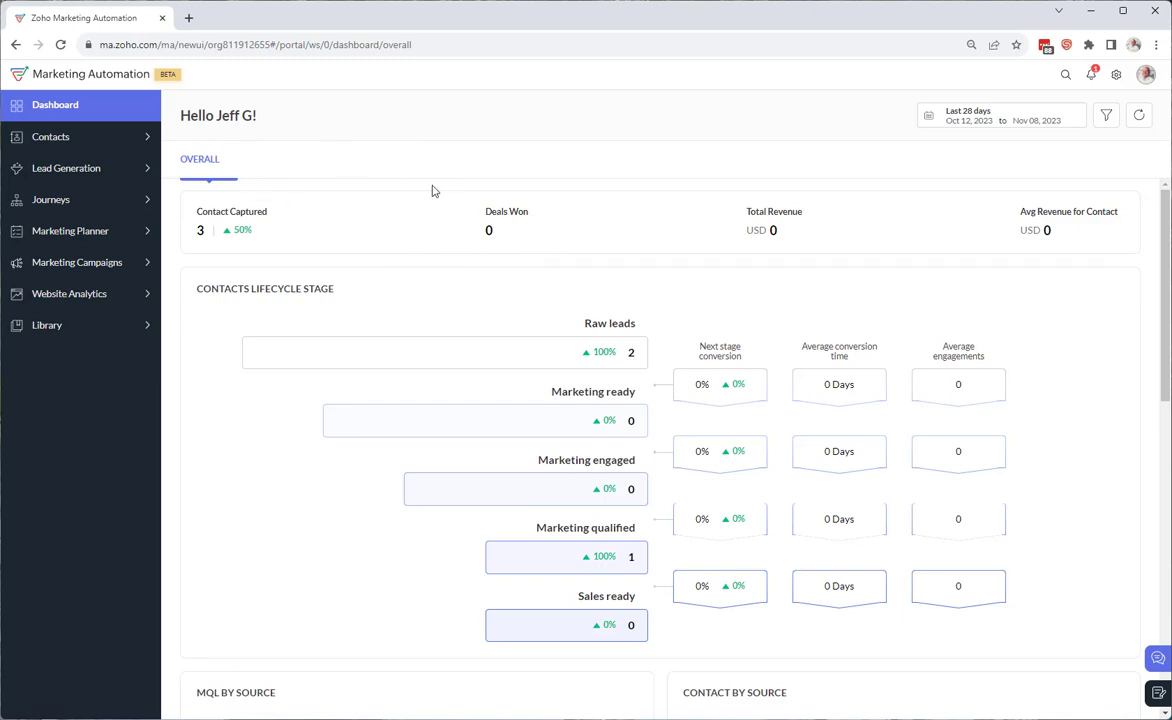
{"action": "left_click", "coordinate": [60, 141]}
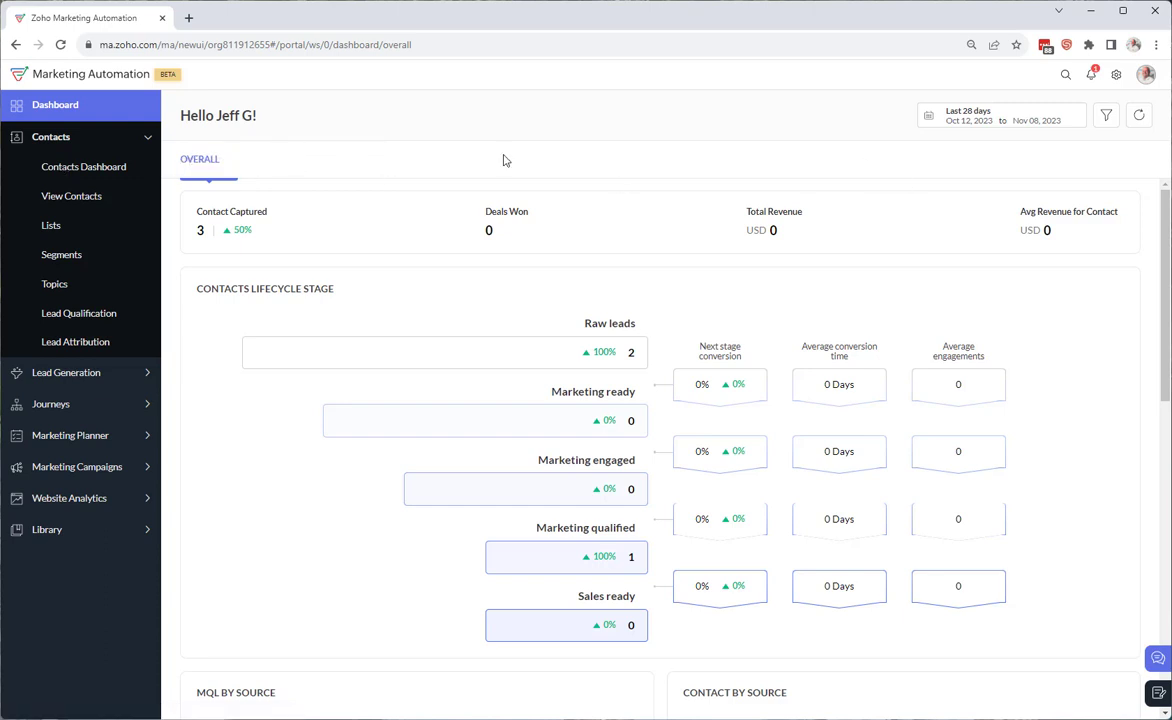
{"action": "left_click", "coordinate": [80, 170]}
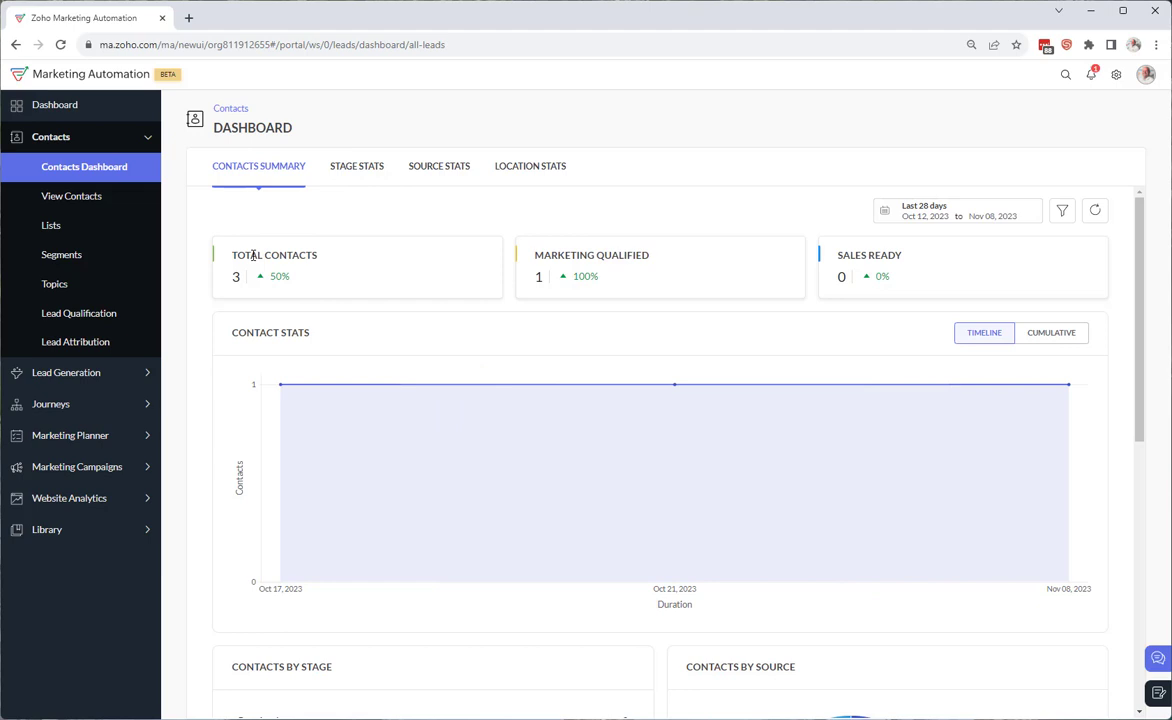
{"action": "scroll", "coordinate": [436, 363], "scroll_direction": "down", "scroll_amount": 2}
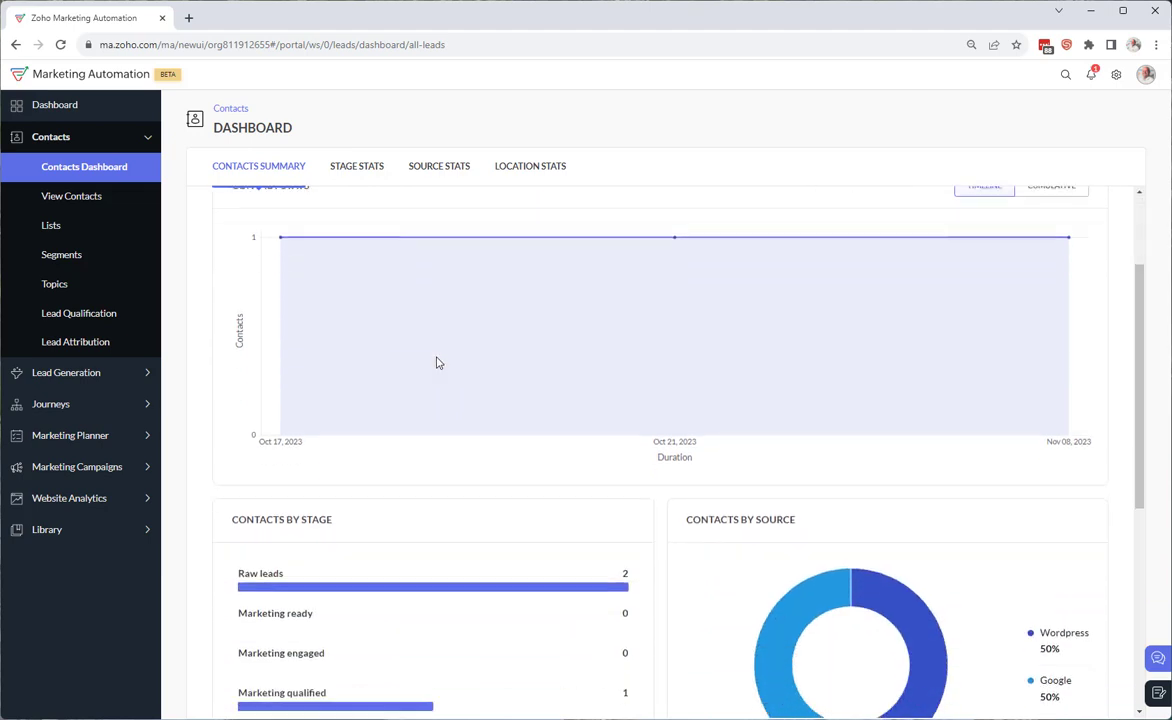
{"action": "scroll", "coordinate": [436, 363], "scroll_direction": "down", "scroll_amount": 5}
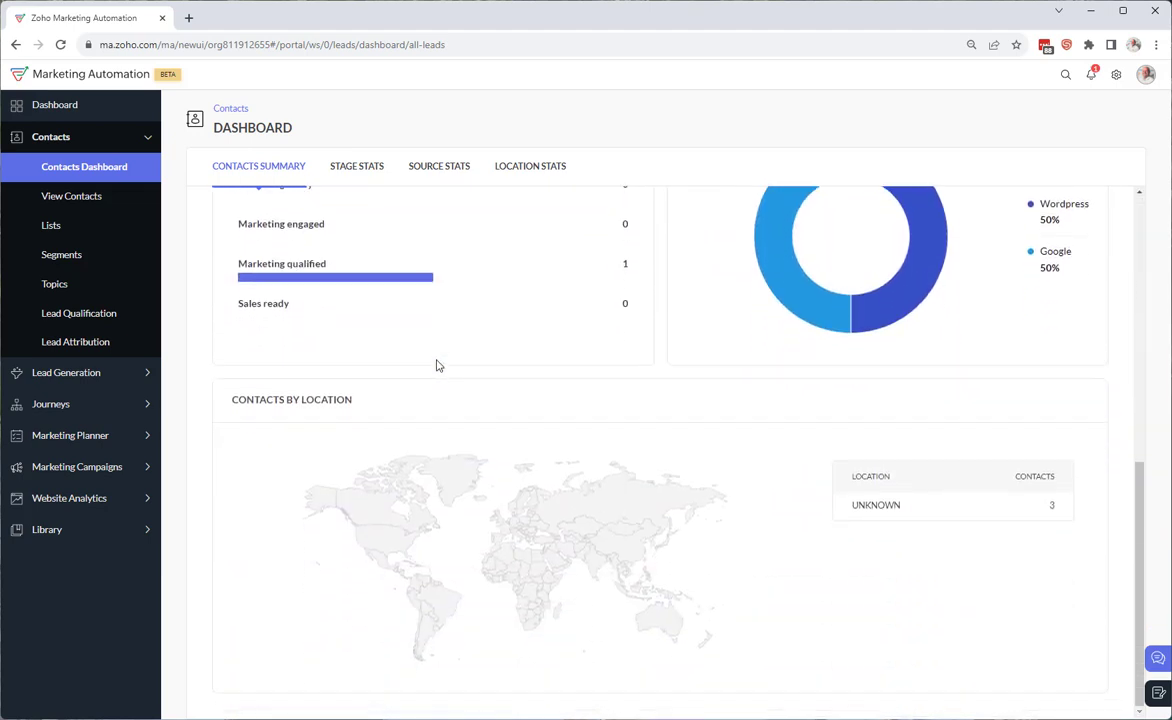
{"action": "scroll", "coordinate": [436, 363], "scroll_direction": "up", "scroll_amount": 7}
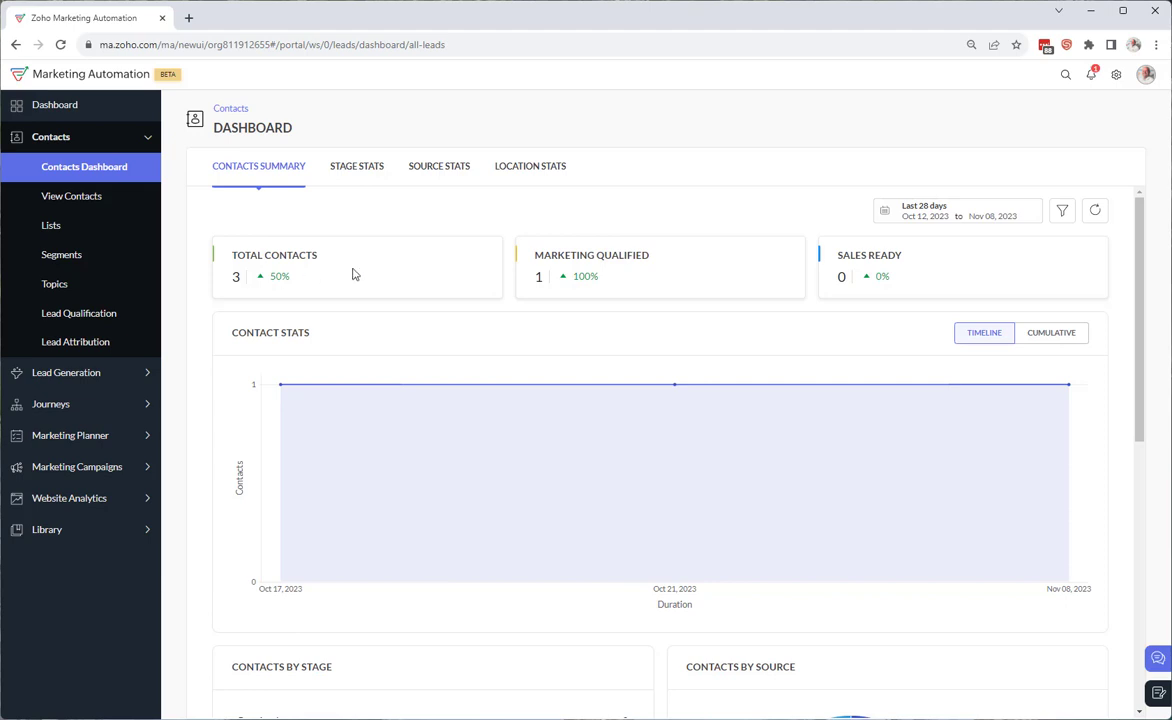
Switch the date range to Entire duration, May 25–Nov 08 2023, showing 241 contacts.
{"action": "left_click", "coordinate": [956, 218]}
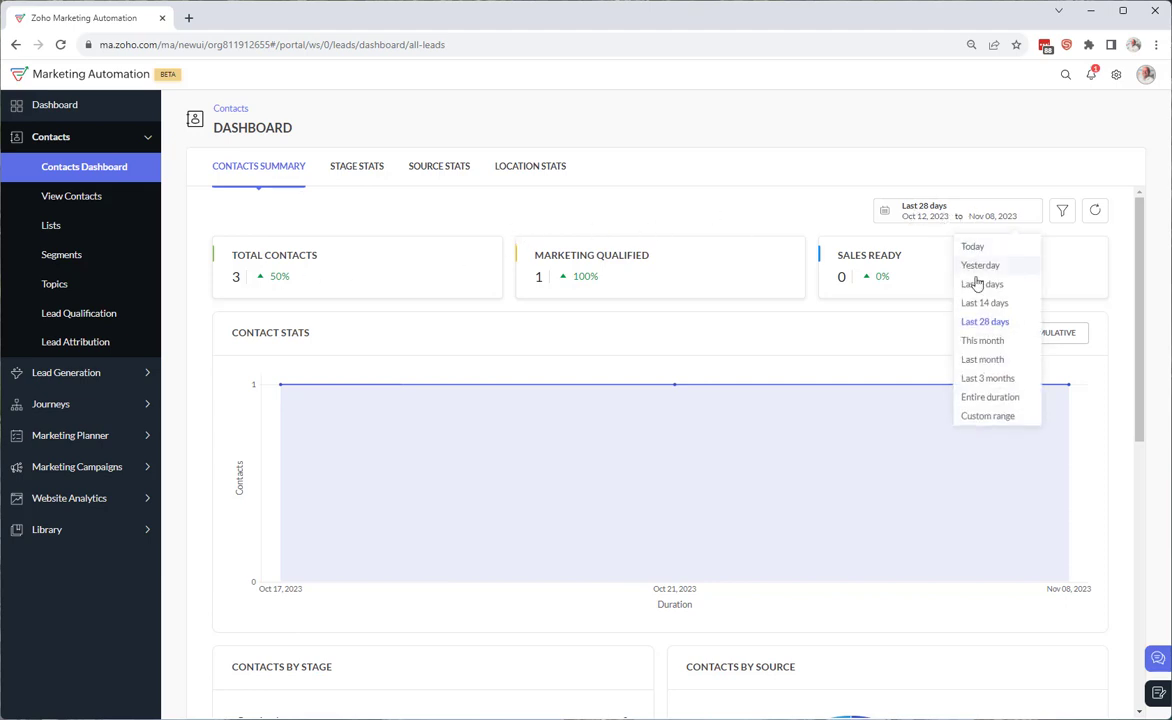
{"action": "left_click", "coordinate": [975, 400]}
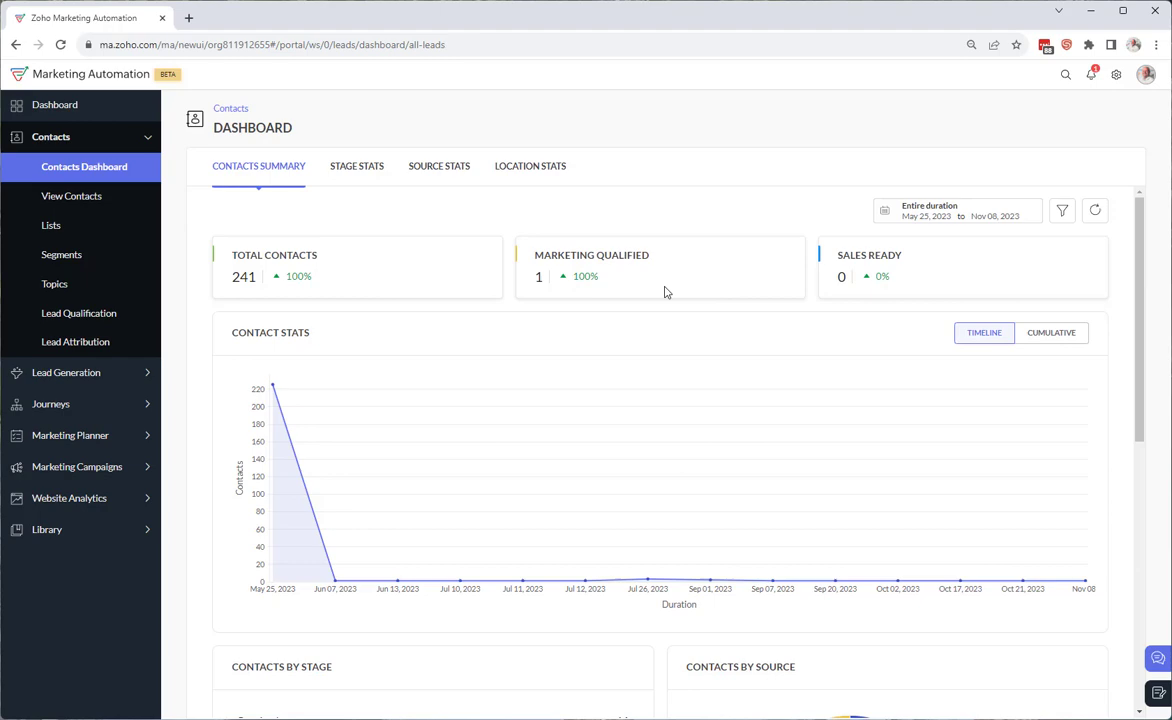
{"action": "scroll", "coordinate": [466, 340], "scroll_direction": "down", "scroll_amount": 3}
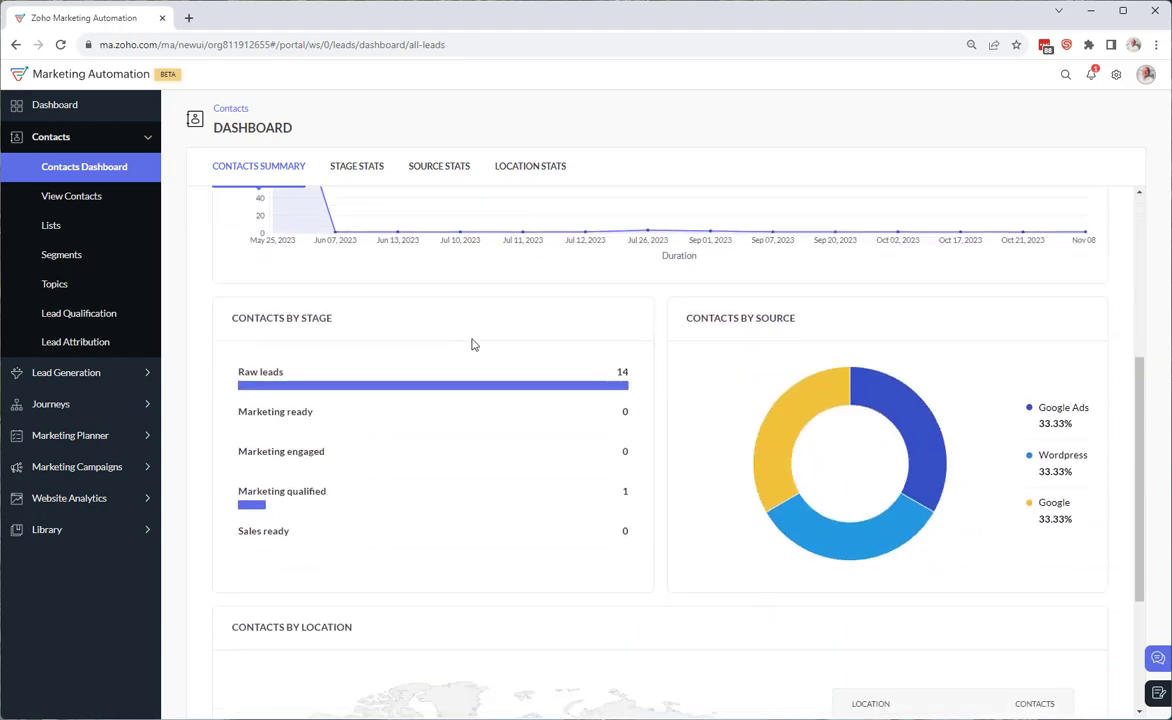
{"action": "scroll", "coordinate": [481, 340], "scroll_direction": "down", "scroll_amount": 2}
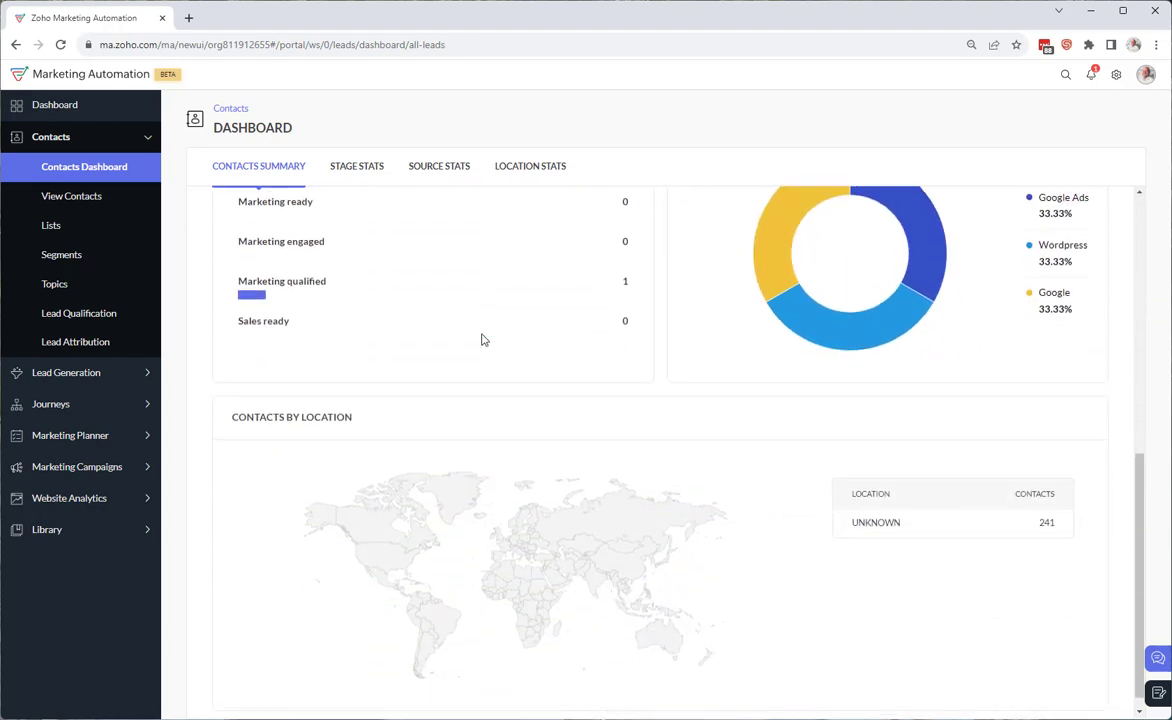
{"action": "scroll", "coordinate": [481, 340], "scroll_direction": "up", "scroll_amount": 5}
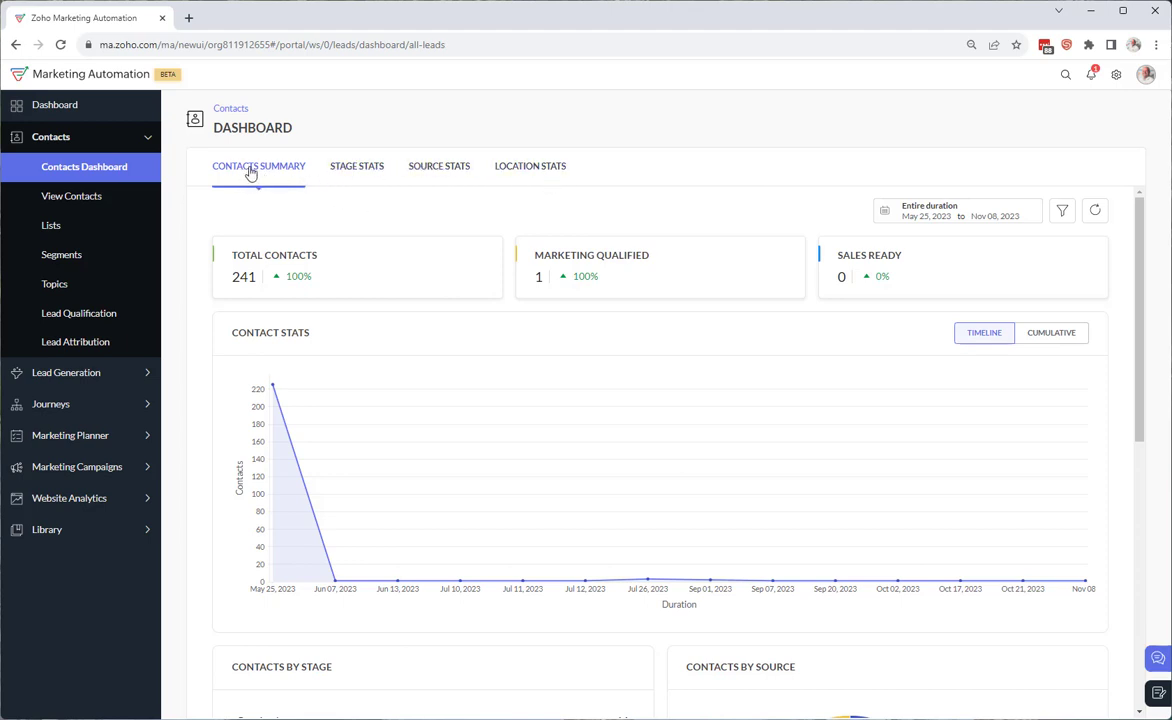
Show the Stage Stats tab with the Contacts By Stage breakdown.
{"action": "left_click", "coordinate": [363, 171]}
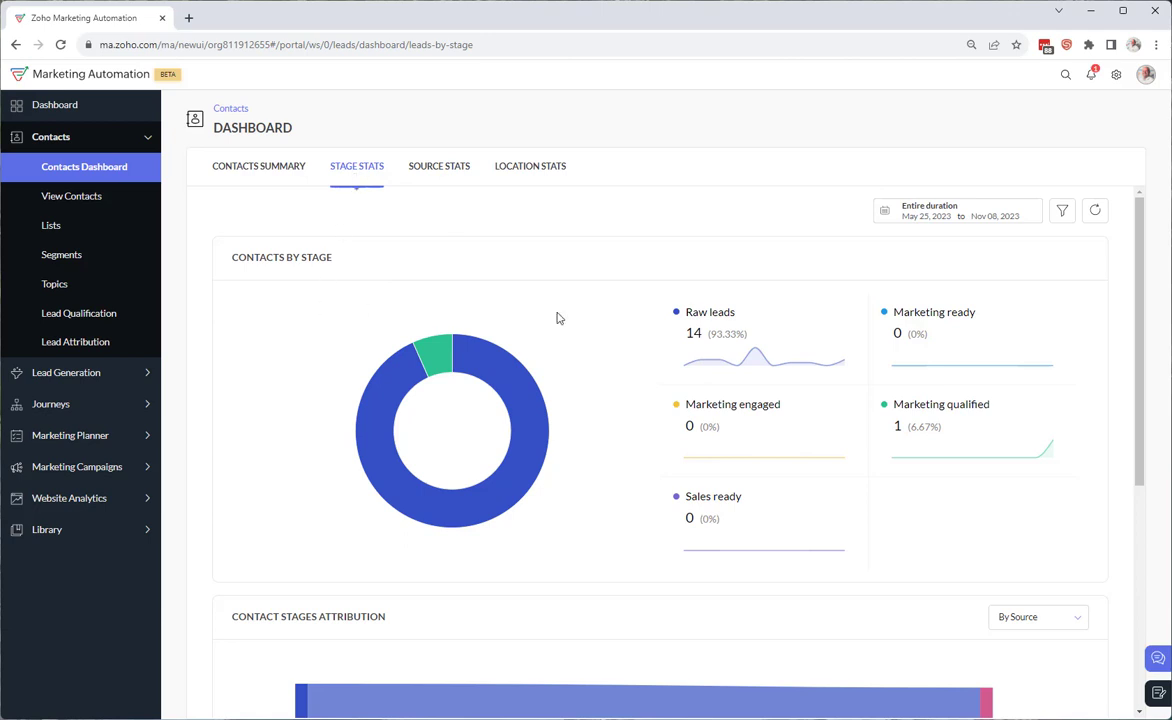
{"action": "scroll", "coordinate": [701, 330], "scroll_direction": "down", "scroll_amount": 3}
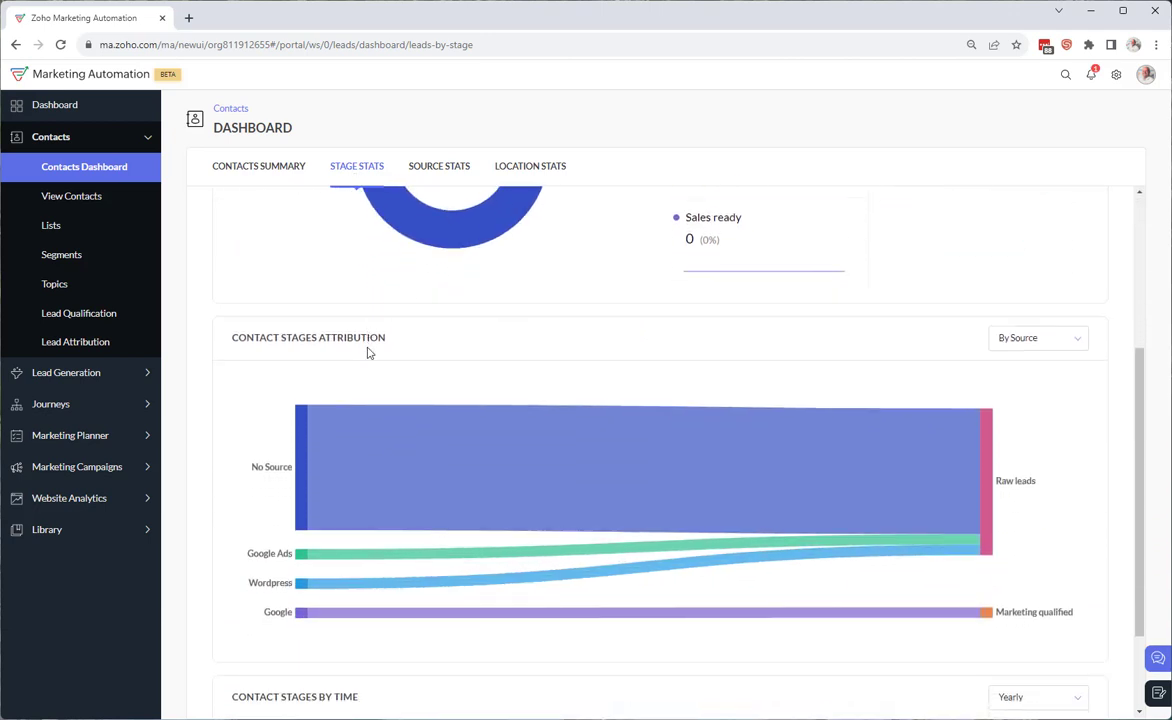
{"action": "scroll", "coordinate": [367, 355], "scroll_direction": "down", "scroll_amount": 2}
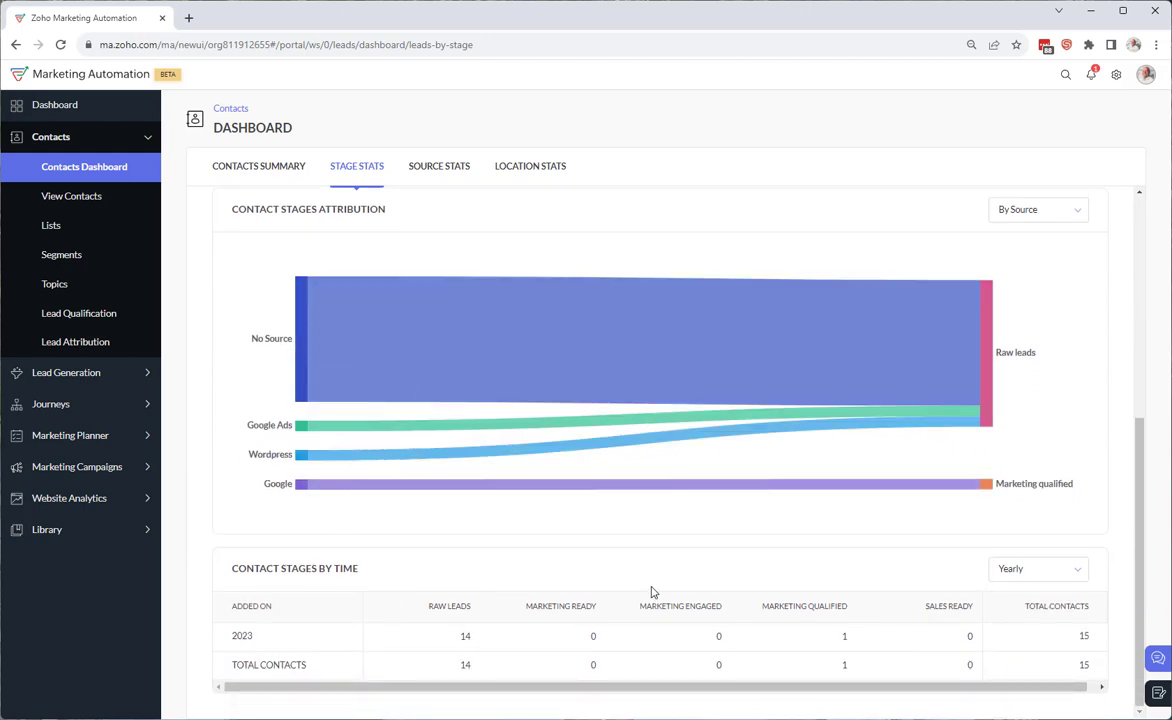
Group the stages-by-time table by week, then by month, and return to the chart.
{"action": "left_click", "coordinate": [1015, 578]}
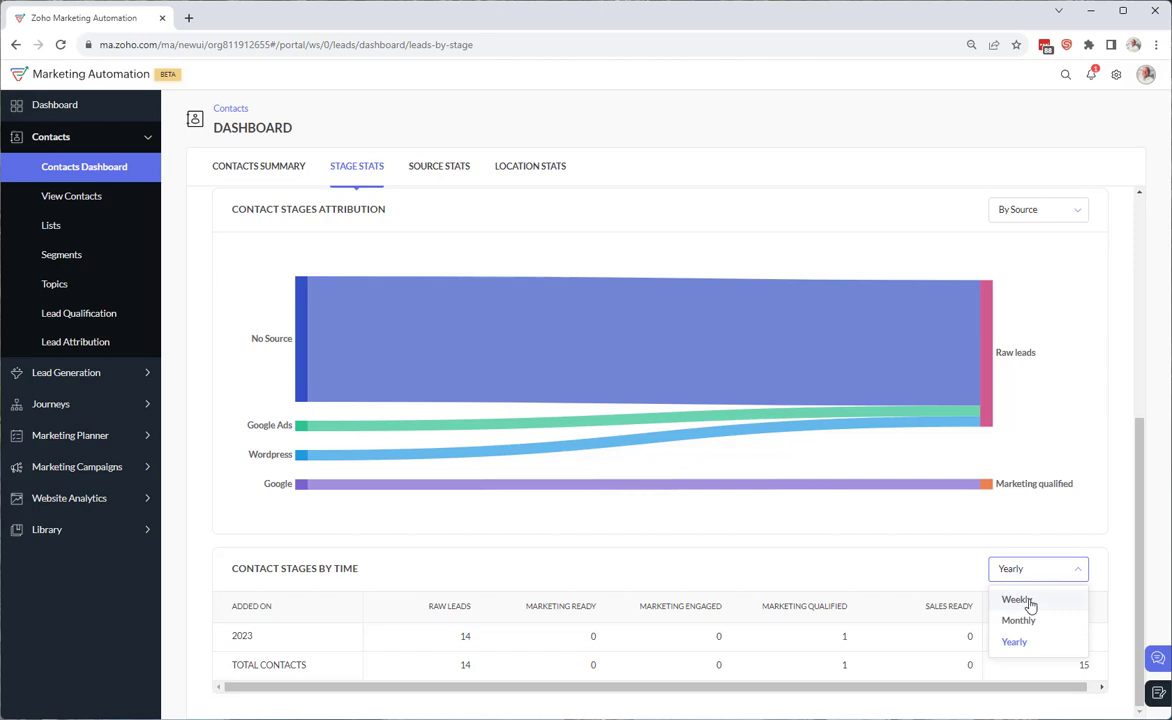
{"action": "left_click", "coordinate": [1030, 602]}
{"action": "scroll", "coordinate": [940, 568], "scroll_direction": "down", "scroll_amount": 2}
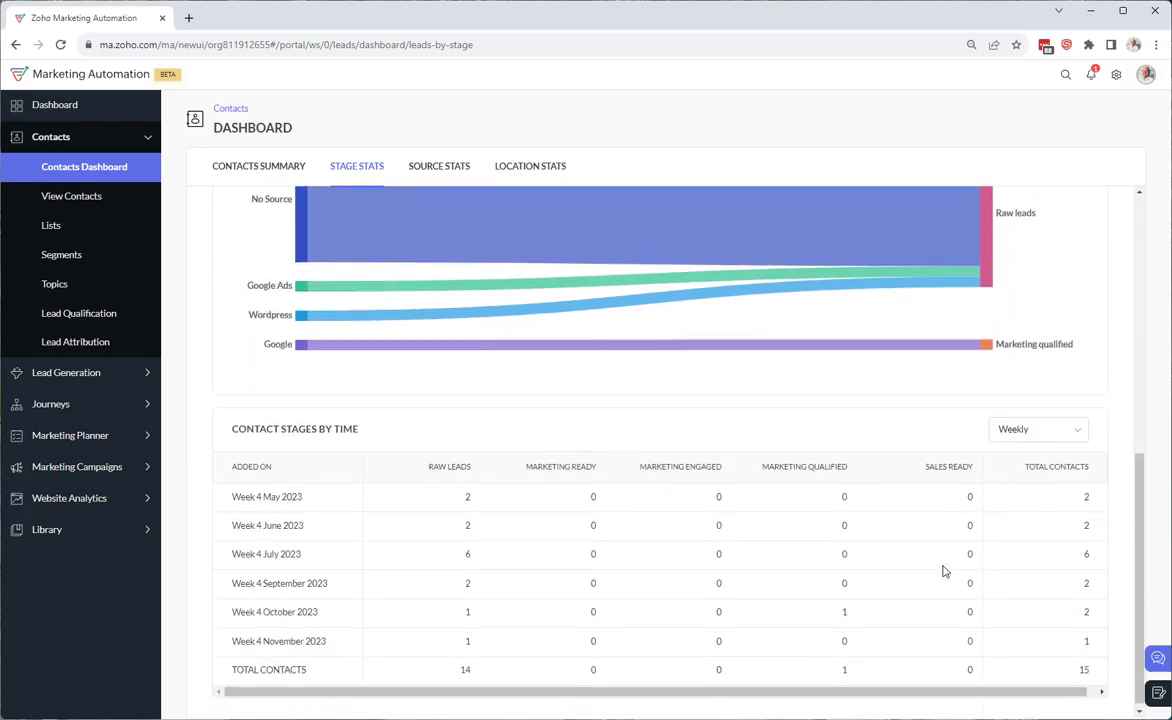
{"action": "left_click", "coordinate": [1051, 440]}
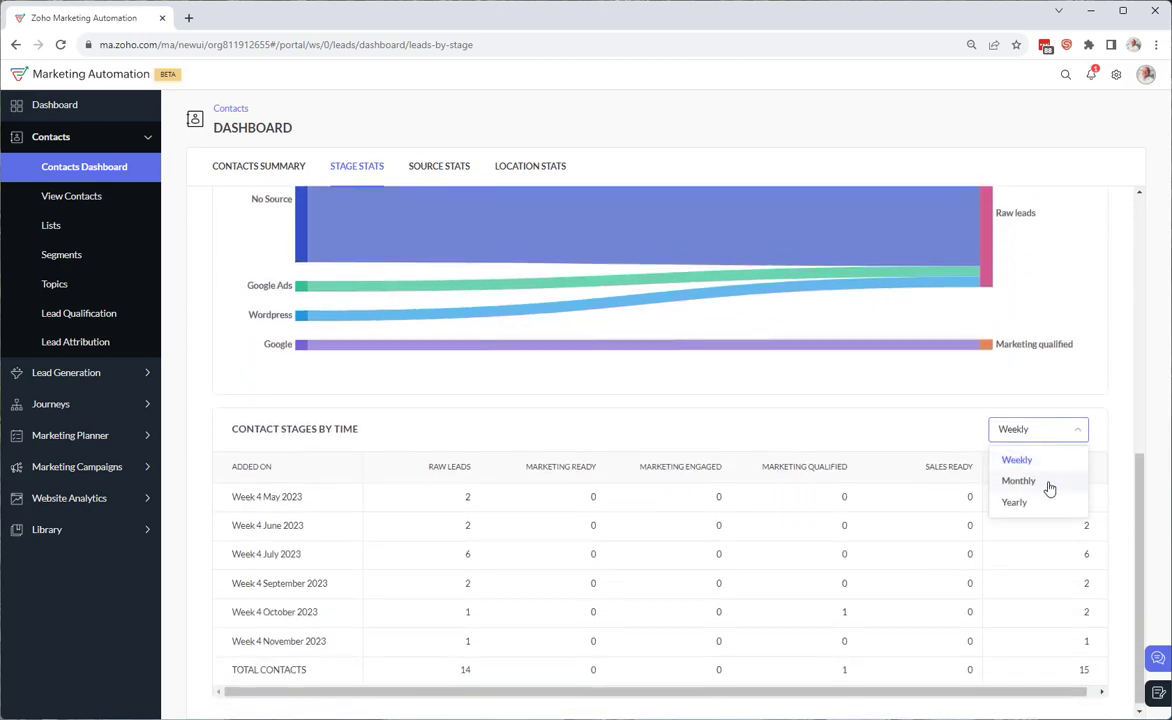
{"action": "left_click", "coordinate": [1051, 482]}
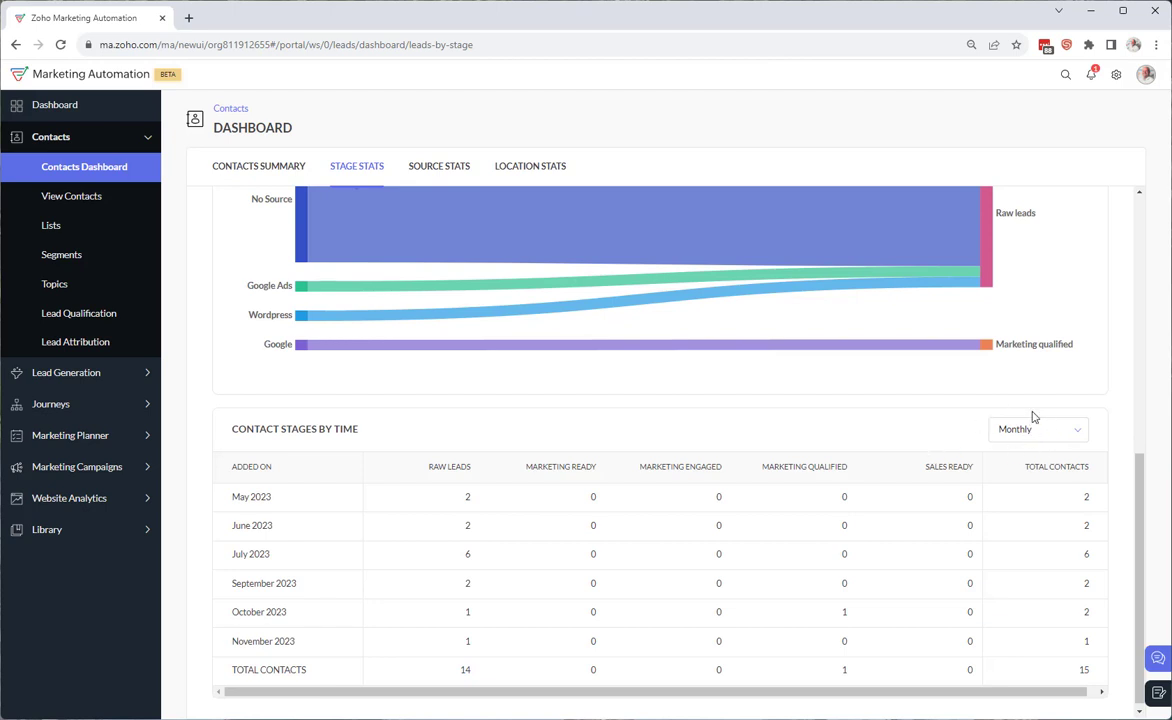
{"action": "scroll", "coordinate": [1034, 417], "scroll_direction": "up", "scroll_amount": 8}
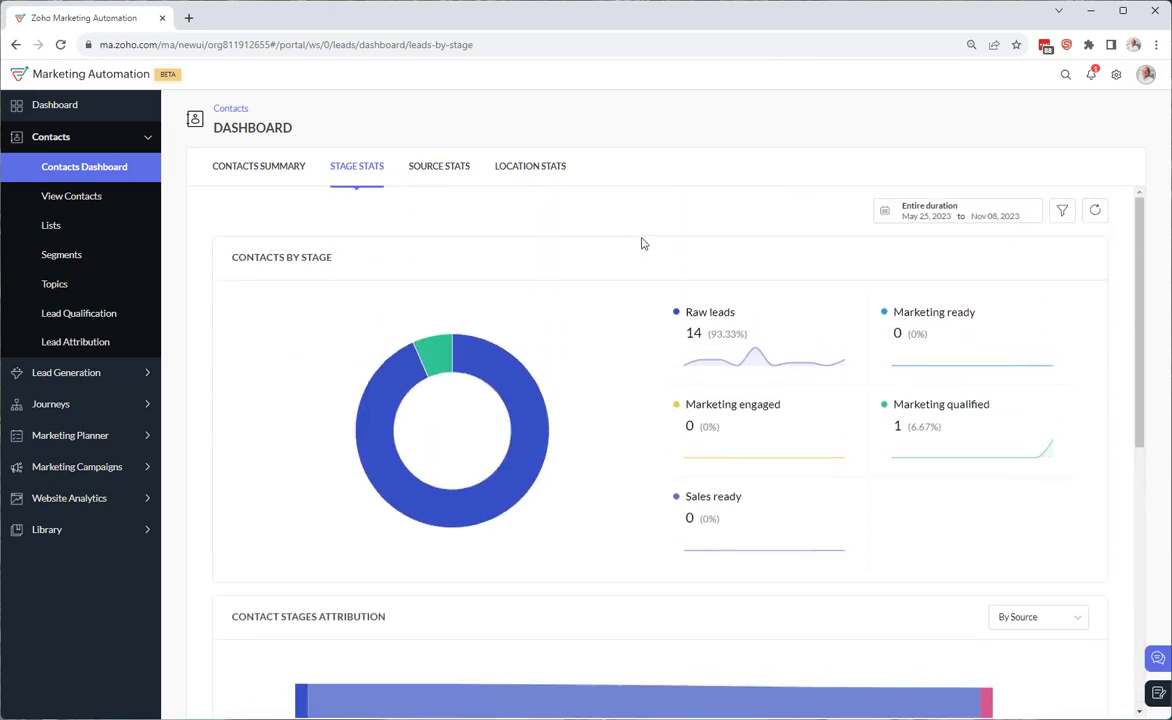
View the Source Stats and Location Stats breakdowns, then return to the Contacts Summary.
{"action": "left_click", "coordinate": [444, 170]}
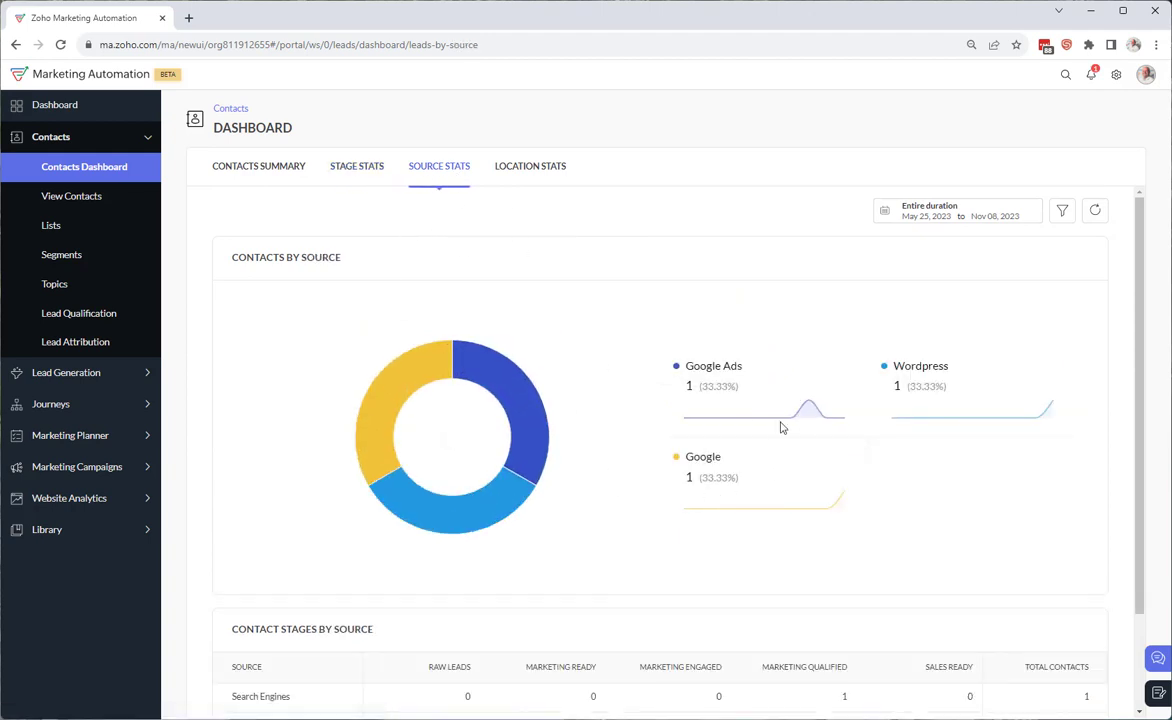
{"action": "scroll", "coordinate": [562, 419], "scroll_direction": "down", "scroll_amount": 2}
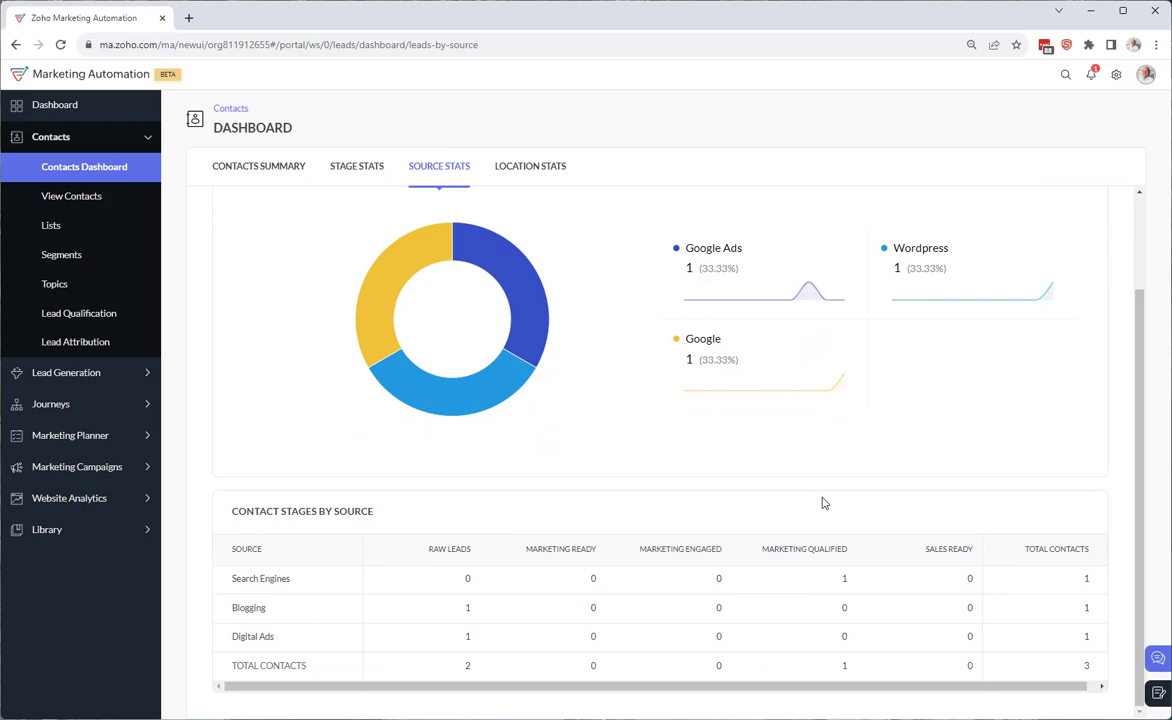
{"action": "scroll", "coordinate": [822, 489], "scroll_direction": "up", "scroll_amount": 2}
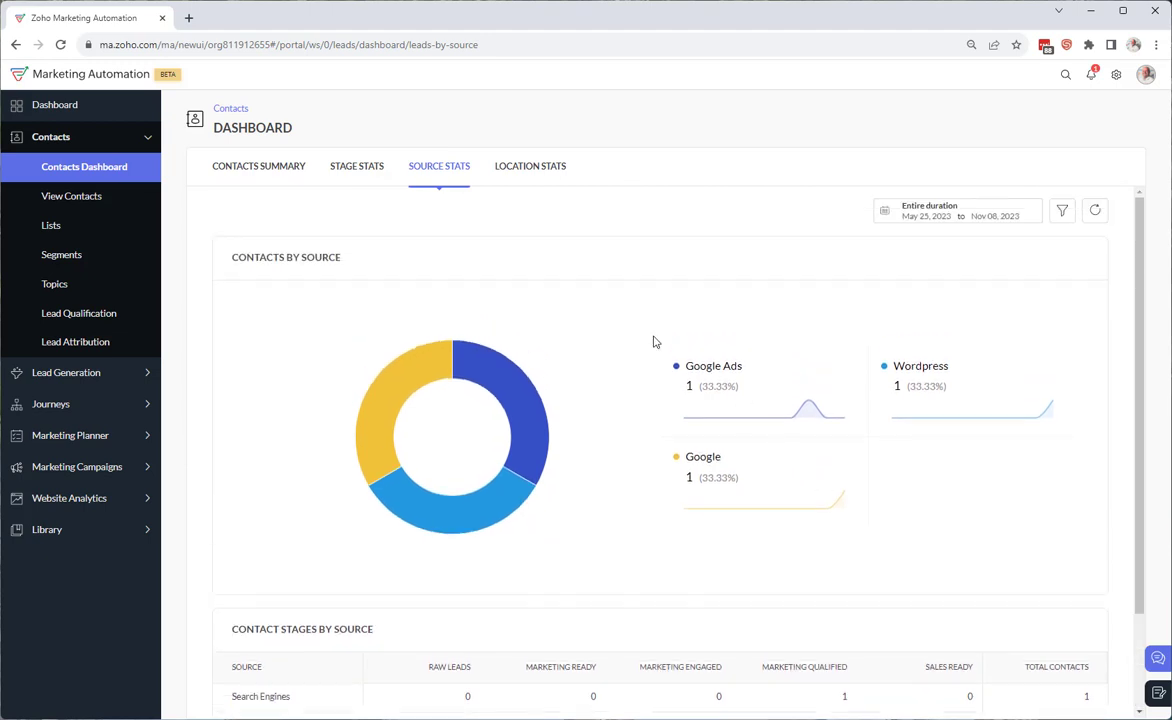
{"action": "left_click", "coordinate": [532, 172]}
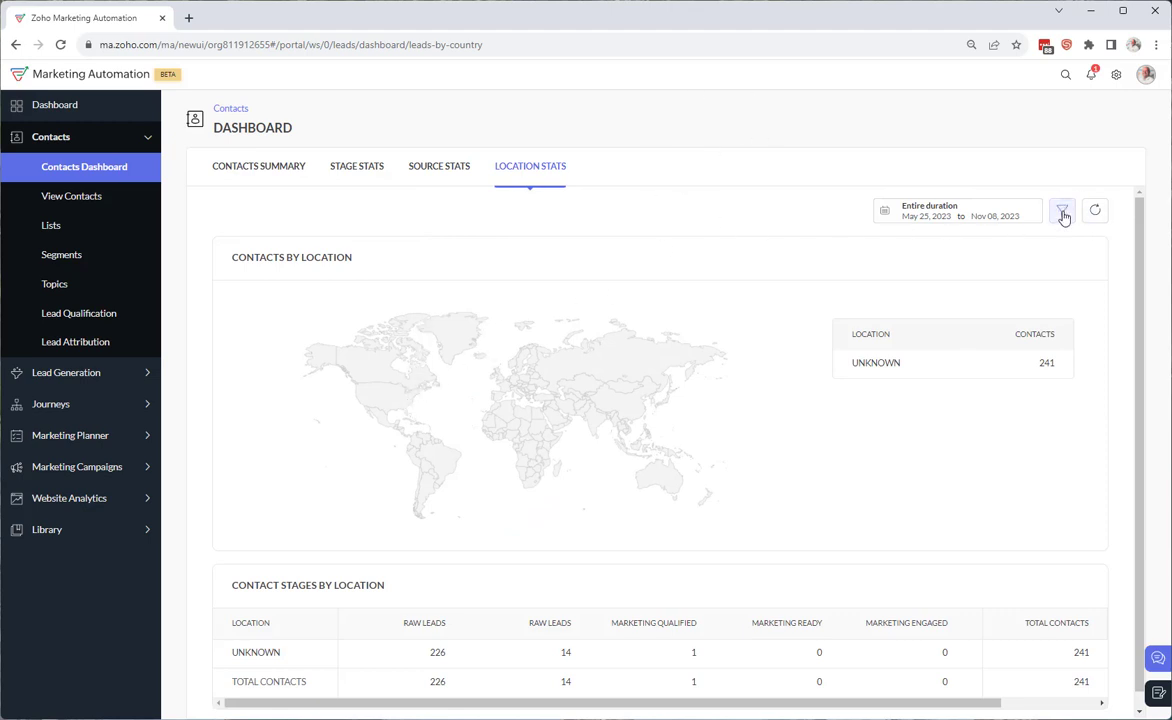
{"action": "left_click", "coordinate": [241, 168]}
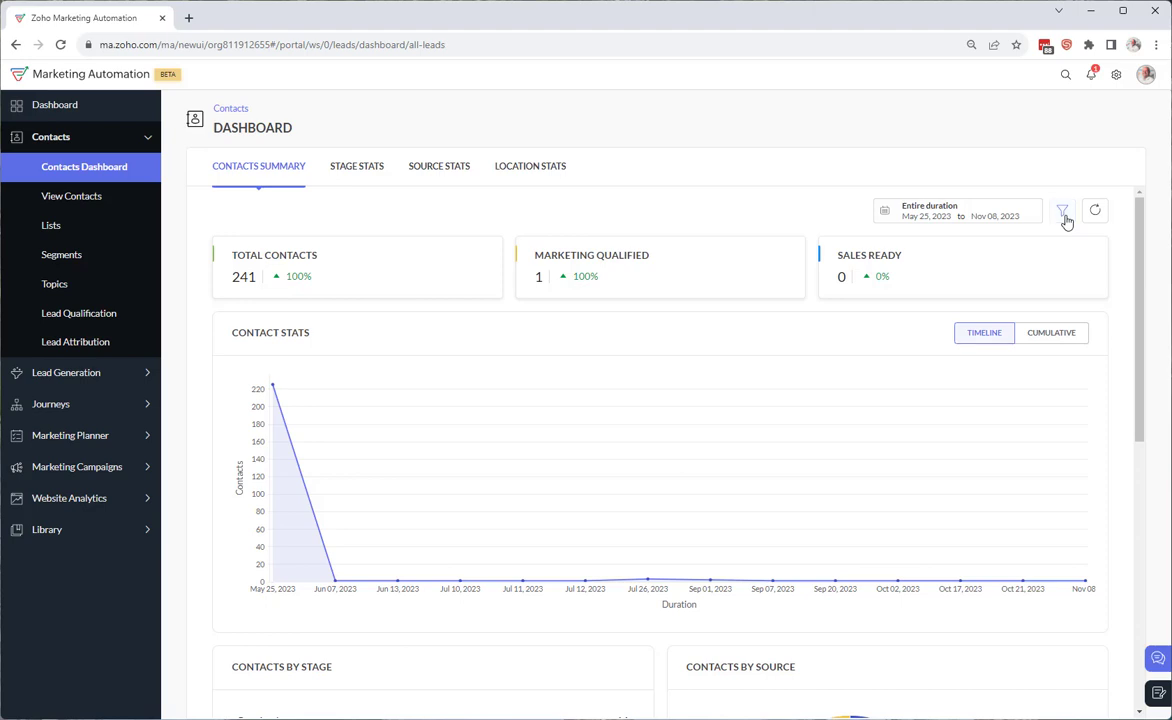
Browse the segment filter's Tag assigned and Segment Membership options.
{"action": "left_click", "coordinate": [1065, 217]}
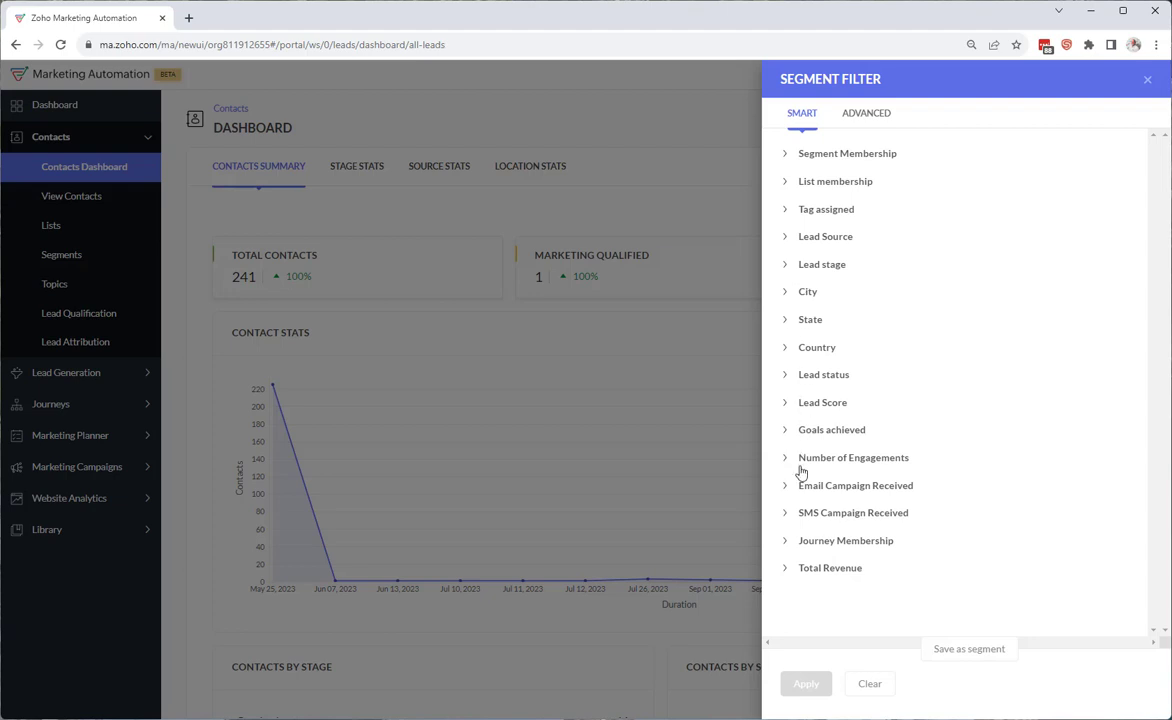
{"action": "left_click", "coordinate": [787, 211]}
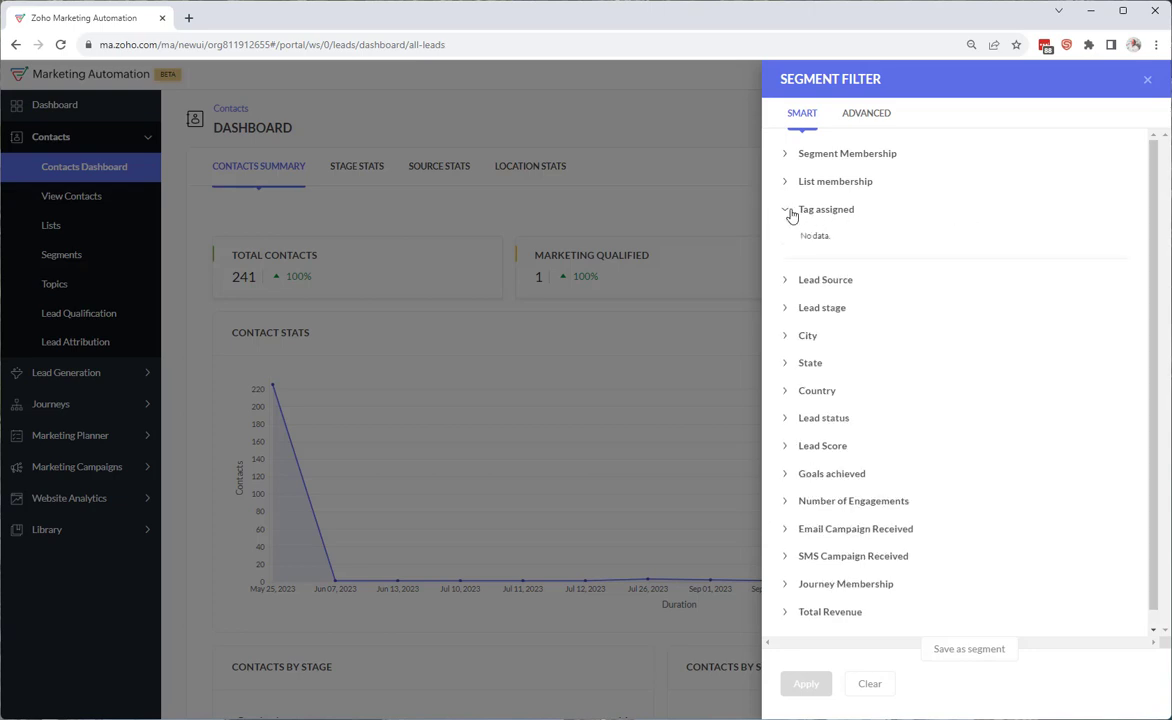
{"action": "left_click", "coordinate": [787, 211]}
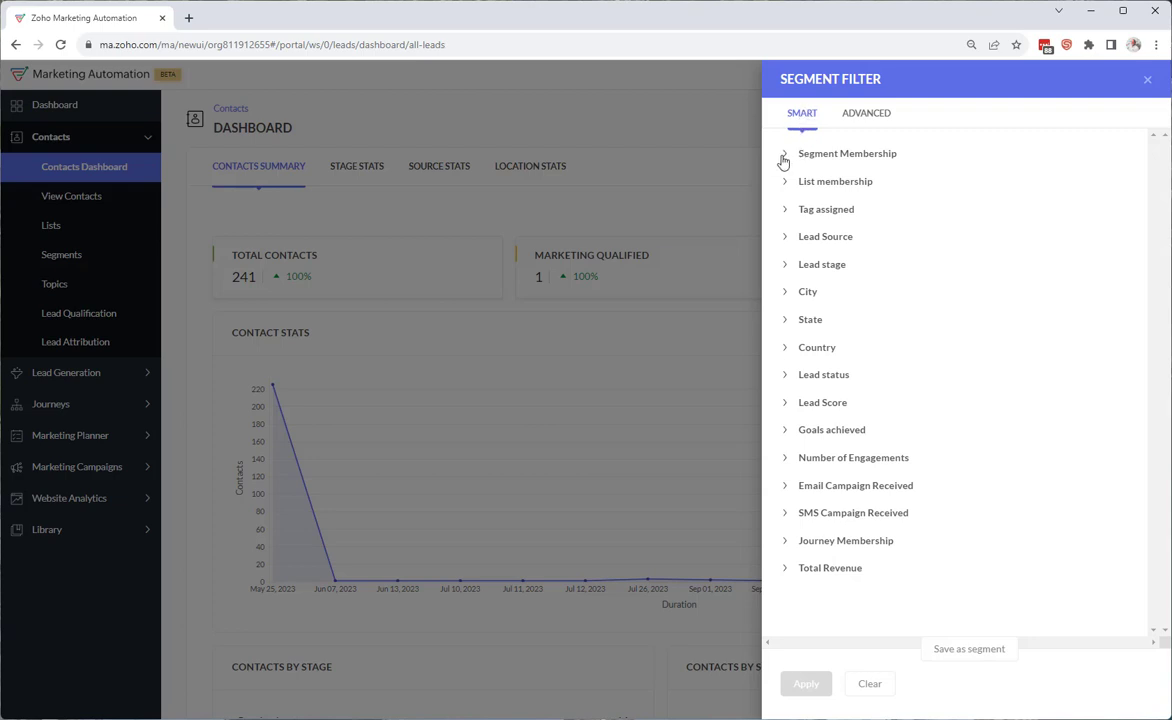
{"action": "left_click", "coordinate": [815, 157]}
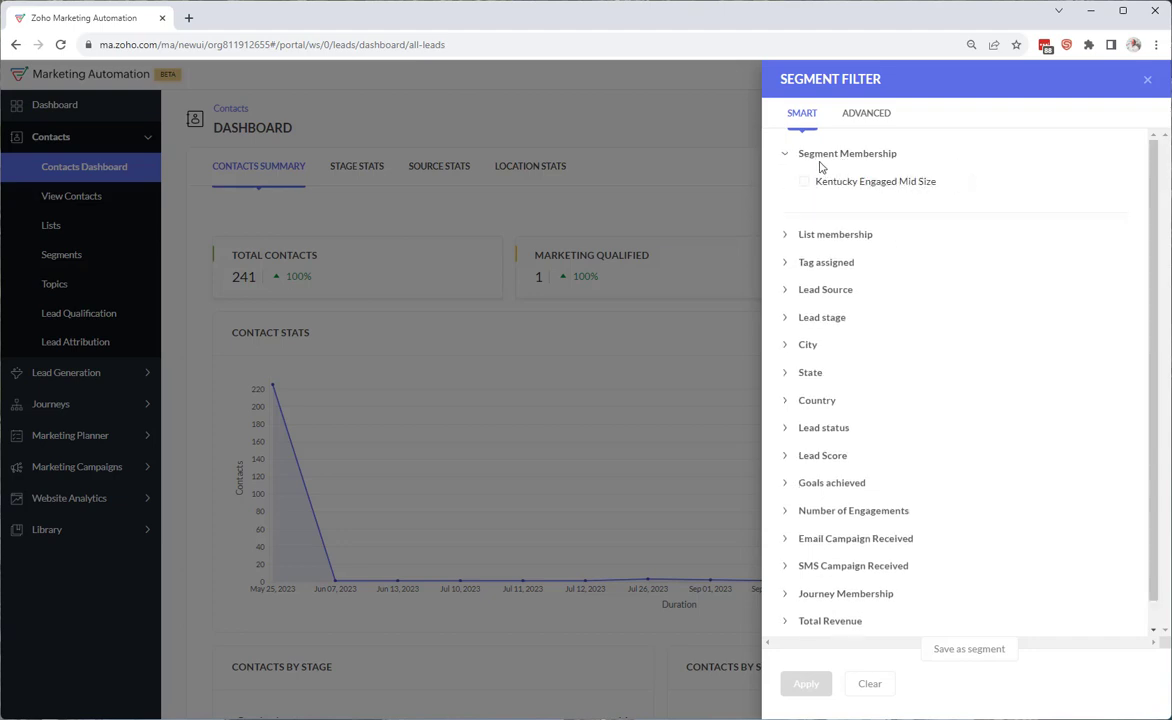
Apply an advanced filter of Email contains .org, narrowing the dashboard to 5 contacts.
{"action": "left_click", "coordinate": [868, 114]}
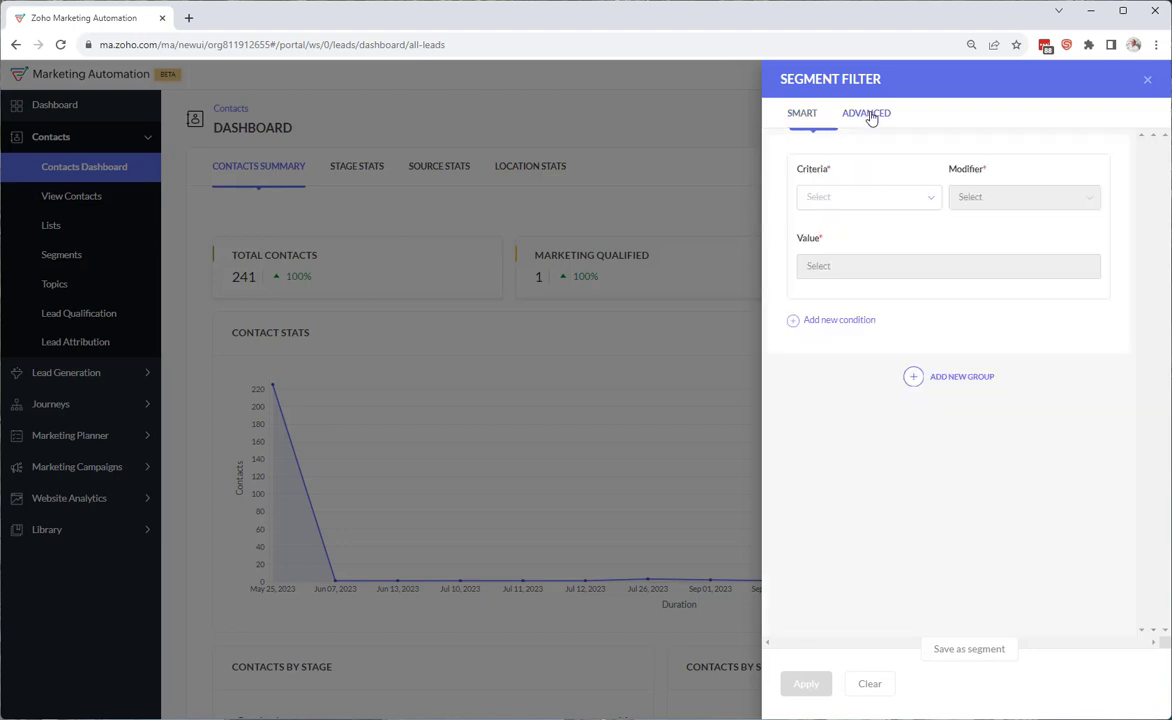
{"action": "left_click", "coordinate": [850, 199]}
{"action": "left_click", "coordinate": [879, 250]}
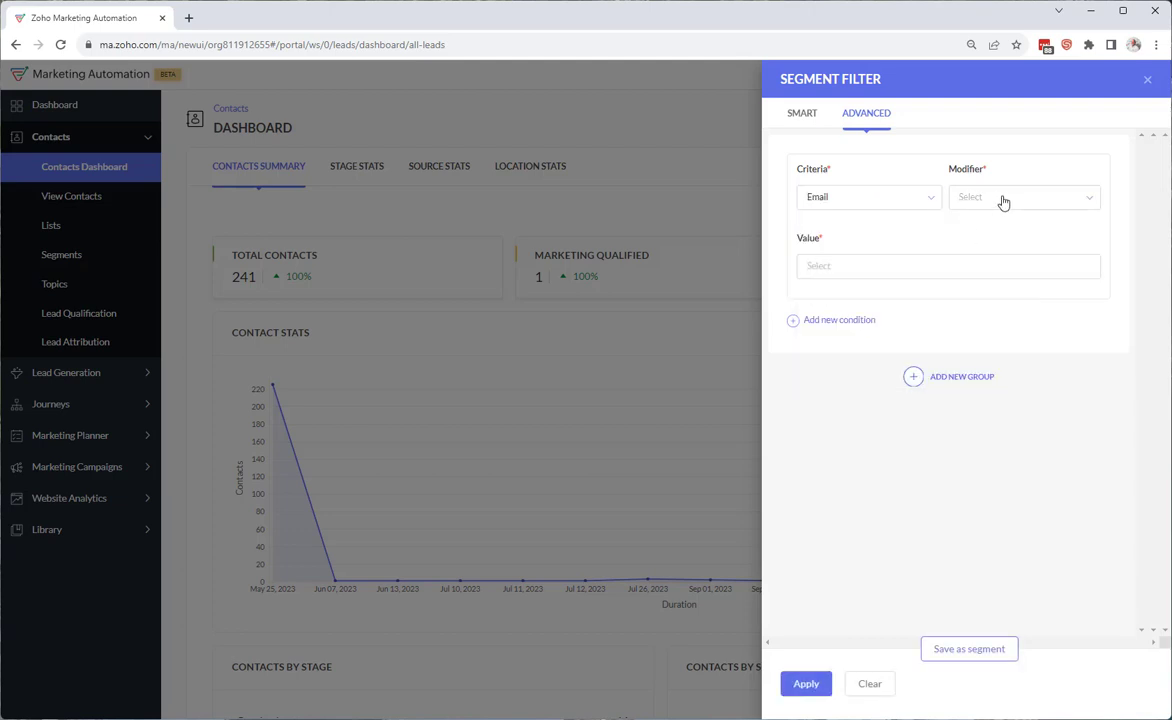
{"action": "left_click", "coordinate": [990, 199]}
{"action": "left_click", "coordinate": [984, 270]}
{"action": "left_click", "coordinate": [963, 265]}
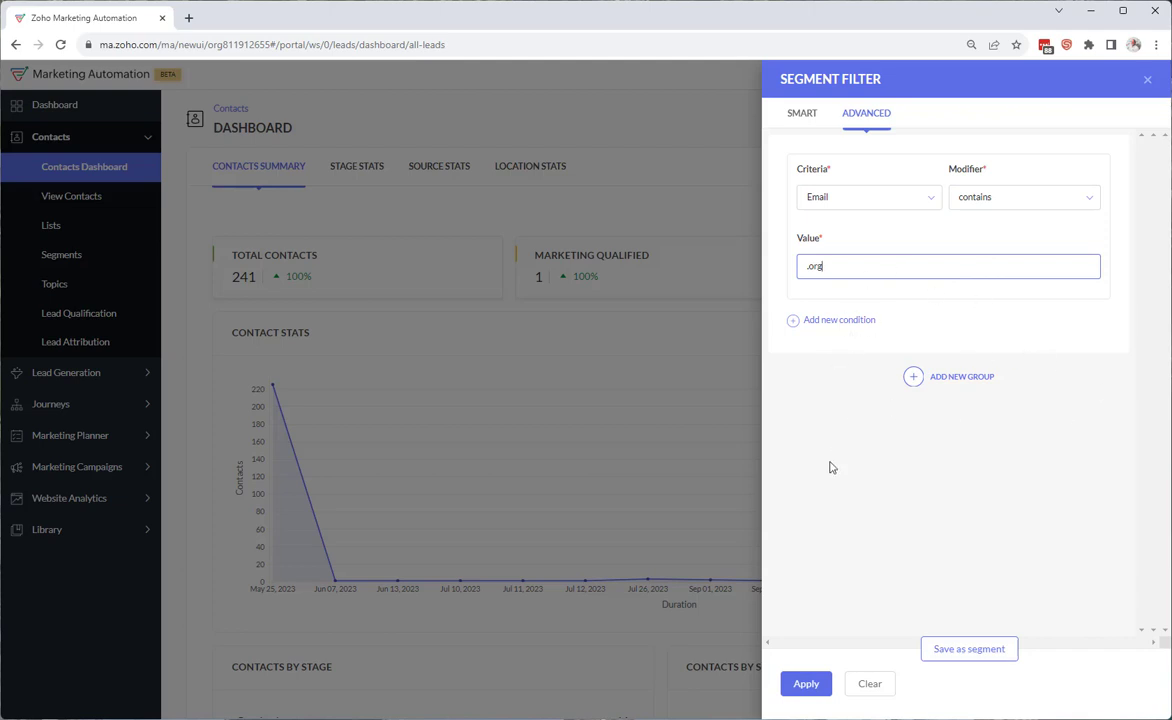
{"action": "left_click", "coordinate": [808, 685]}
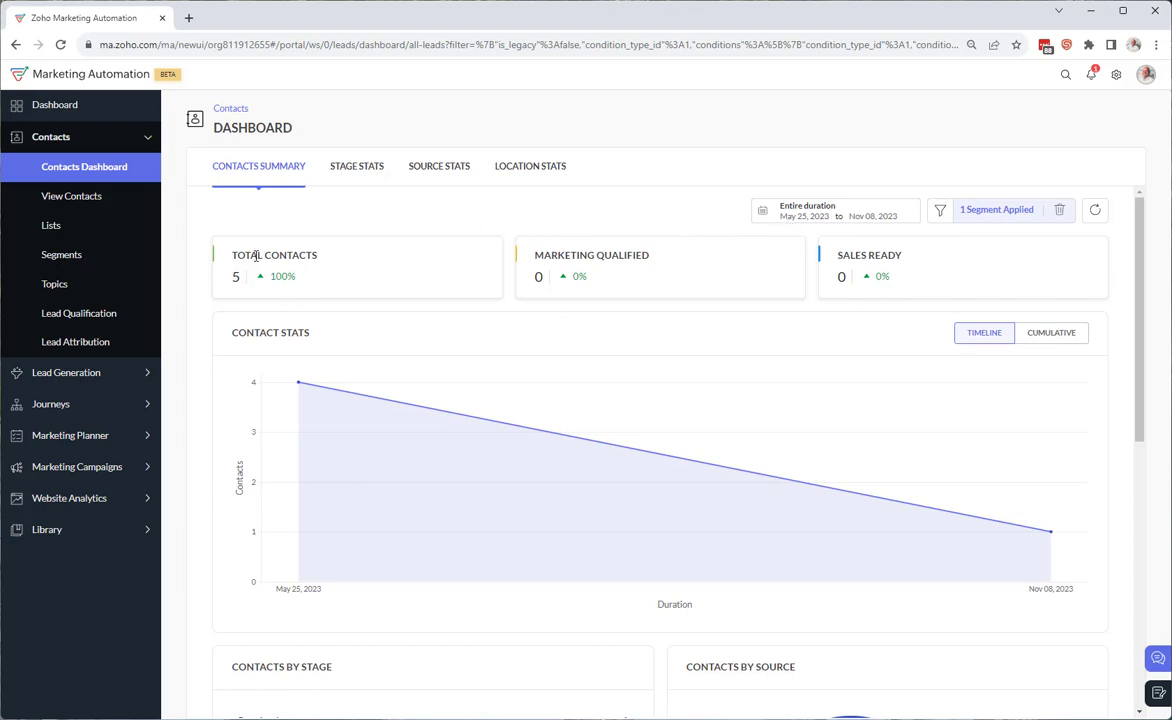
Save the applied .org email filter as the segment 'NonProfit Organizations' and apply it.
{"action": "mouse_move", "coordinate": [296, 393]}
{"action": "left_click", "coordinate": [988, 215]}
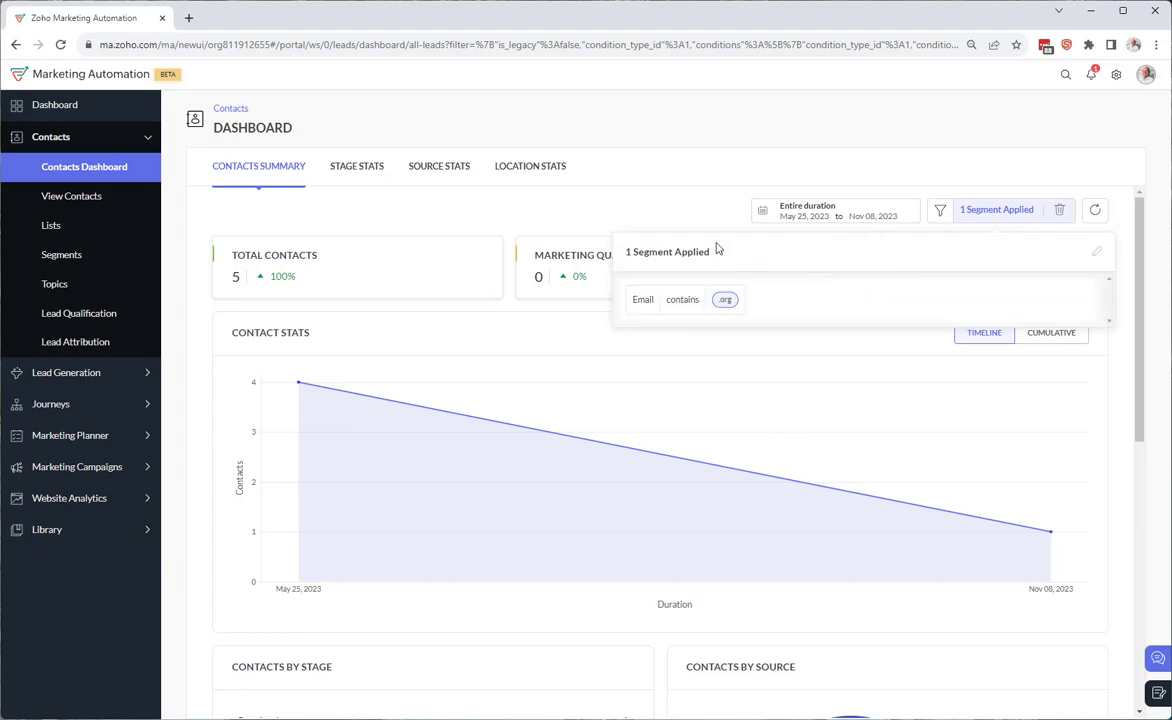
{"action": "left_click", "coordinate": [1100, 258]}
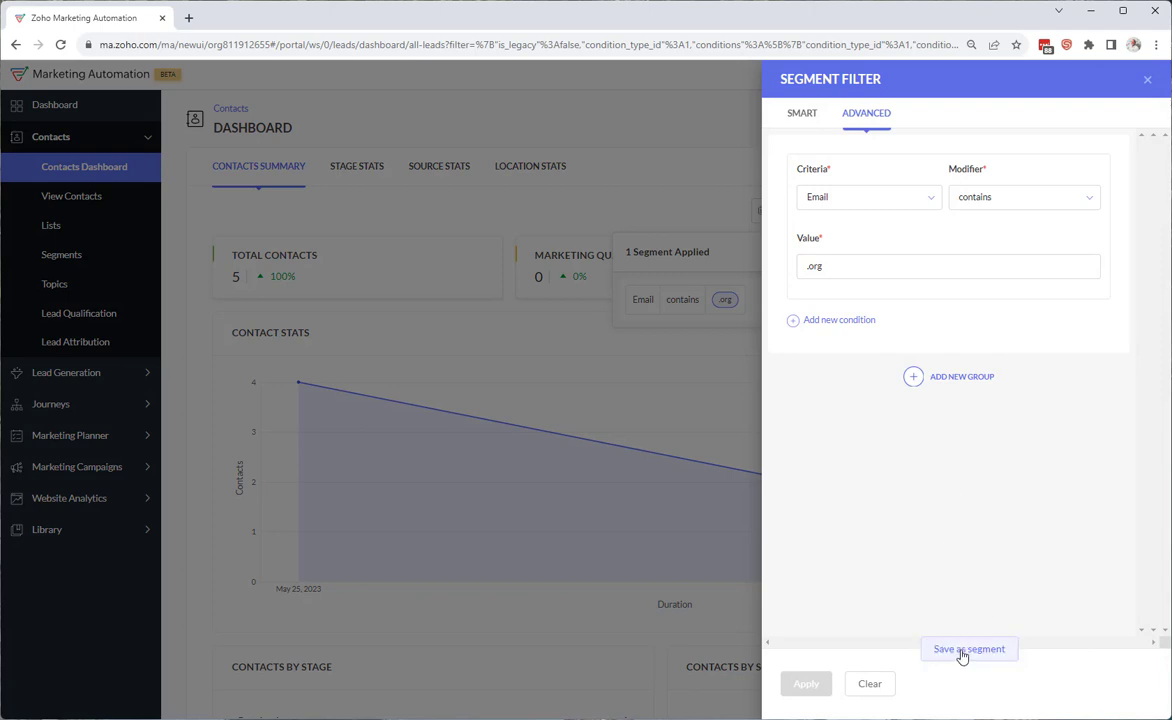
{"action": "left_click", "coordinate": [961, 652]}
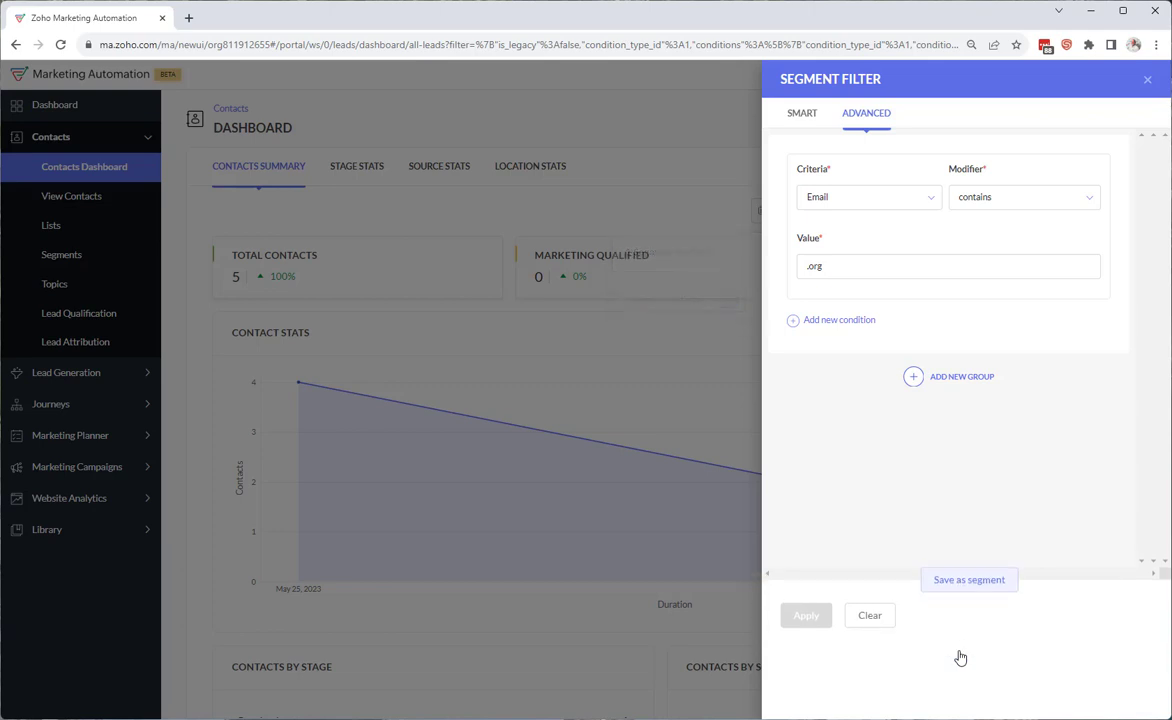
{"action": "left_click", "coordinate": [930, 630]}
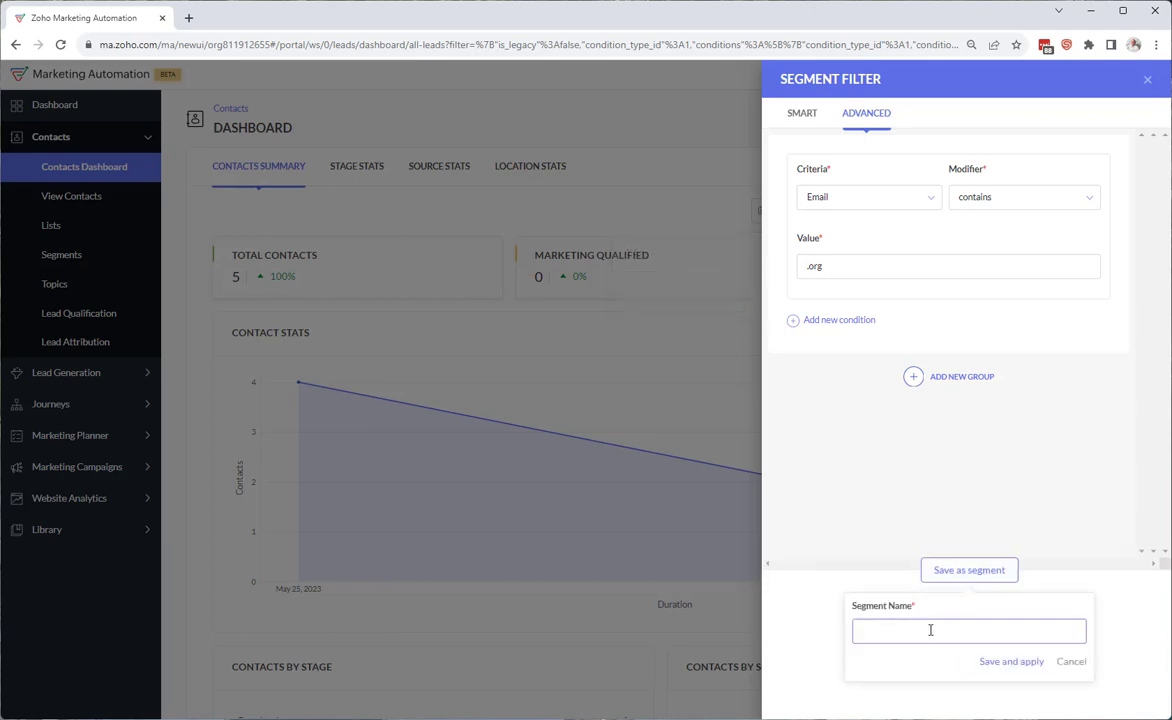
{"action": "type", "text": "NonProfit Organizations"}
{"action": "left_click", "coordinate": [1033, 663]}
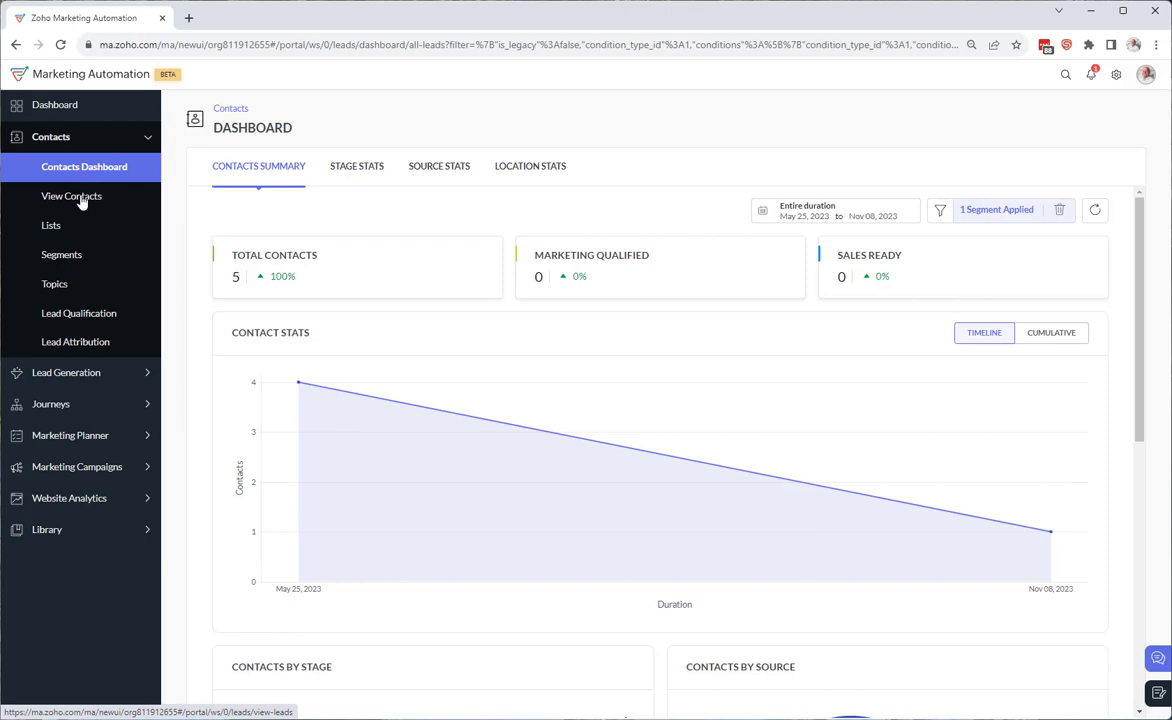
Check the NonProfit Organizations segment lists 5 contacts, then go back to the Contacts Dashboard.
{"action": "left_click", "coordinate": [62, 256]}
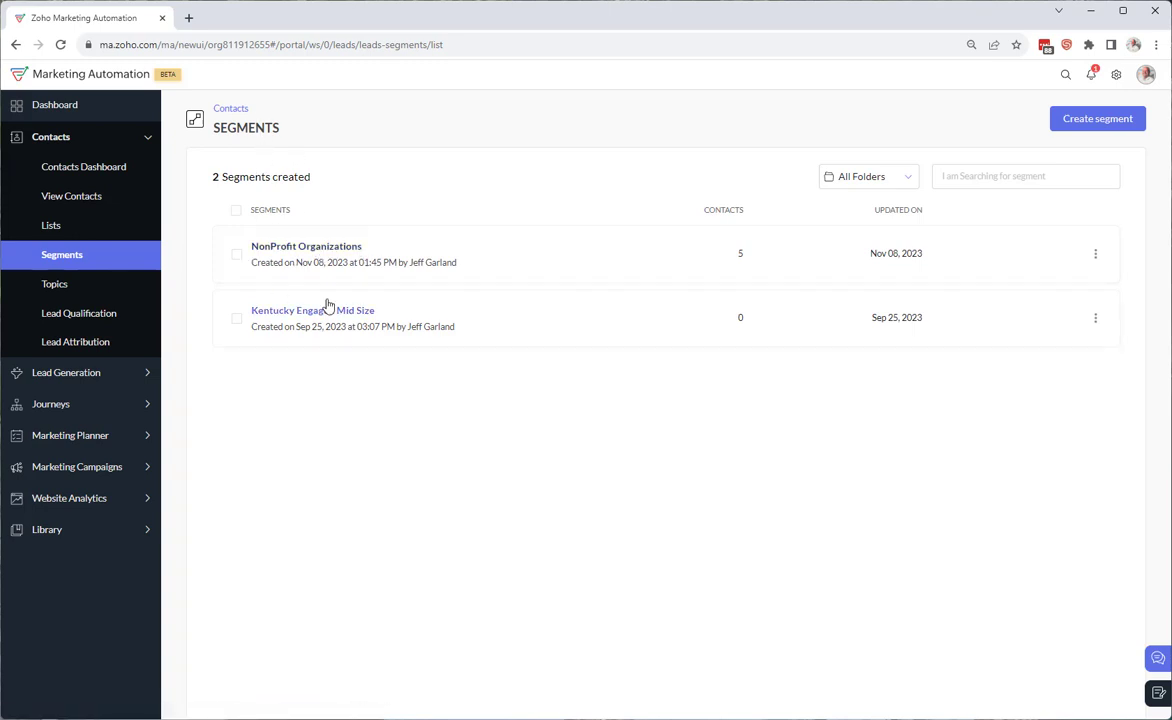
{"action": "left_click", "coordinate": [83, 174]}
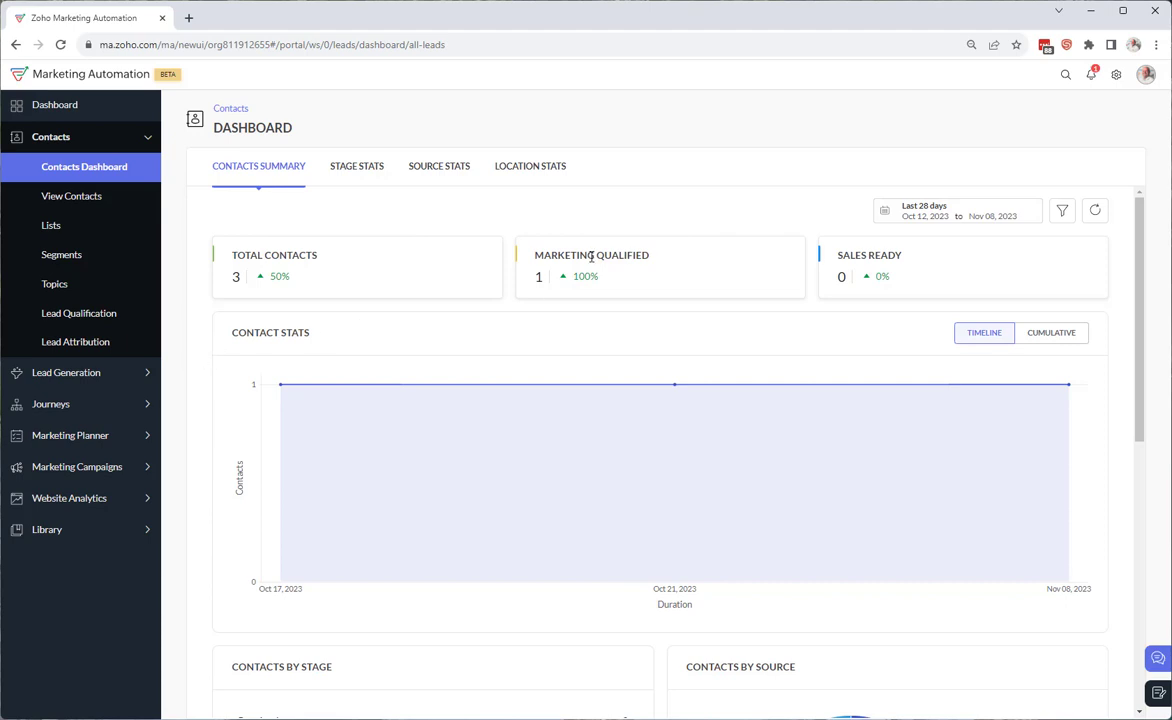
{"action": "scroll", "coordinate": [238, 400], "scroll_direction": "down", "scroll_amount": 3}
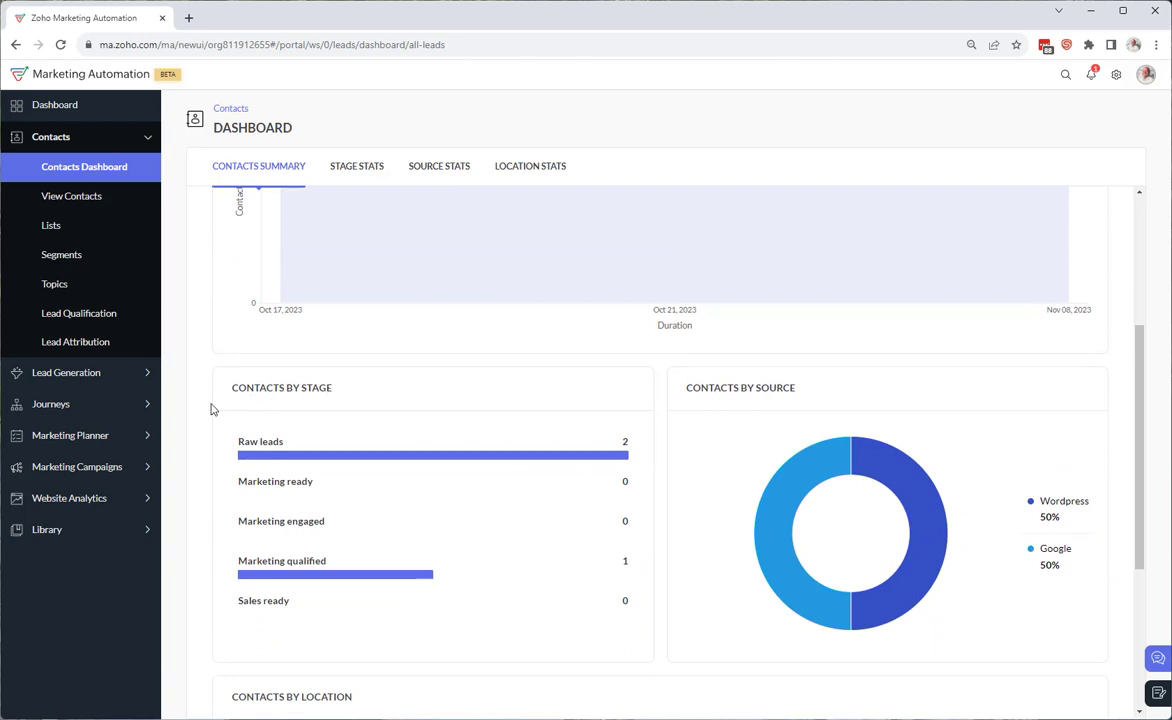
{"action": "scroll", "coordinate": [208, 411], "scroll_direction": "down", "scroll_amount": 3}
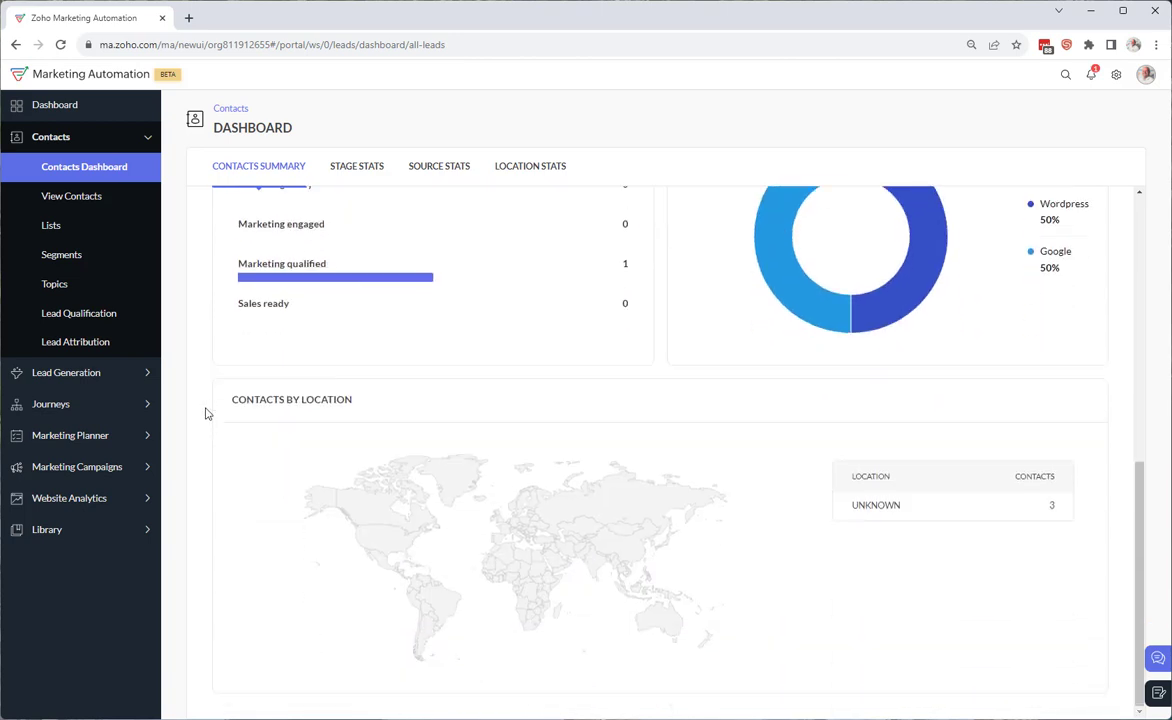
{"action": "scroll", "coordinate": [206, 413], "scroll_direction": "up", "scroll_amount": 6}
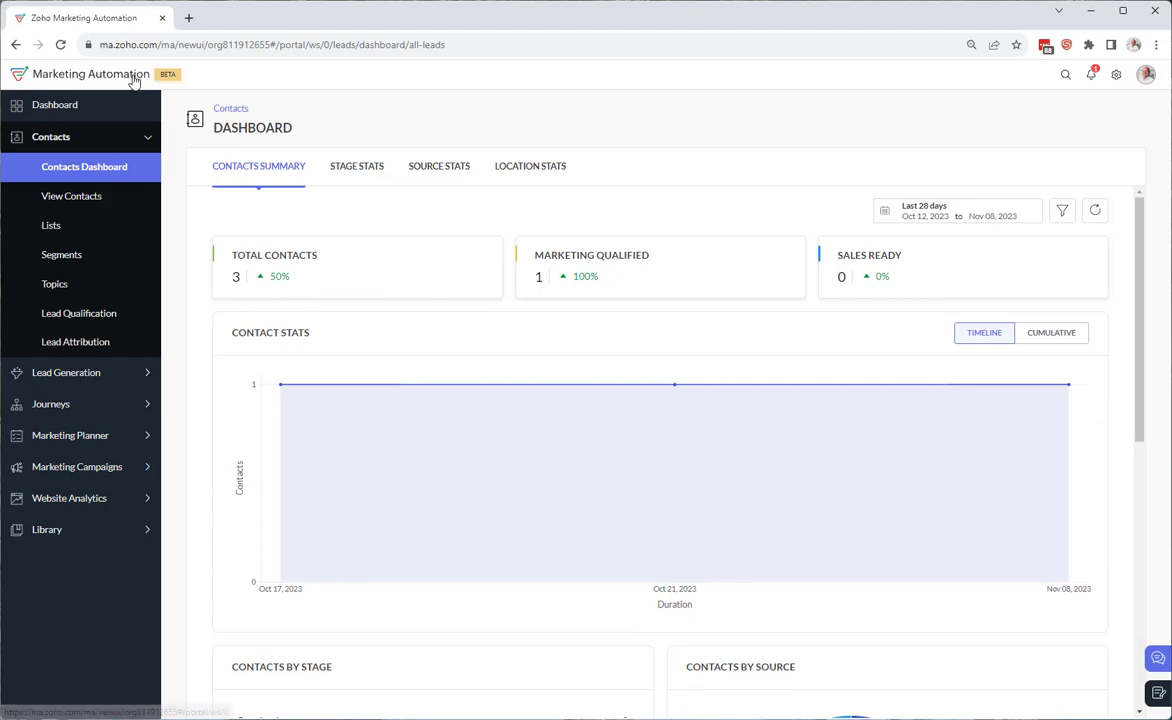